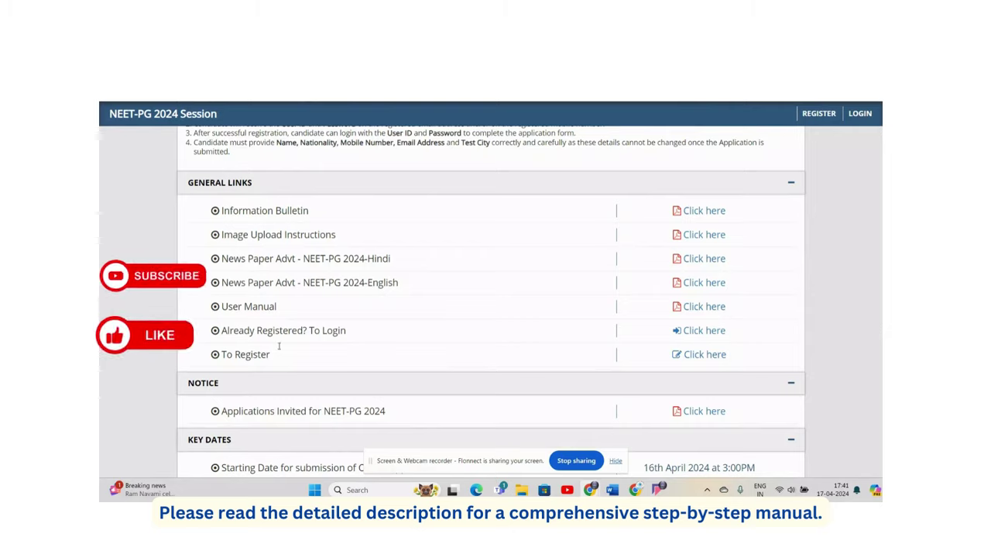
- Open the NEET-PG 2024 registration form as an applicant and dismiss the instructions notice
click(705, 354)
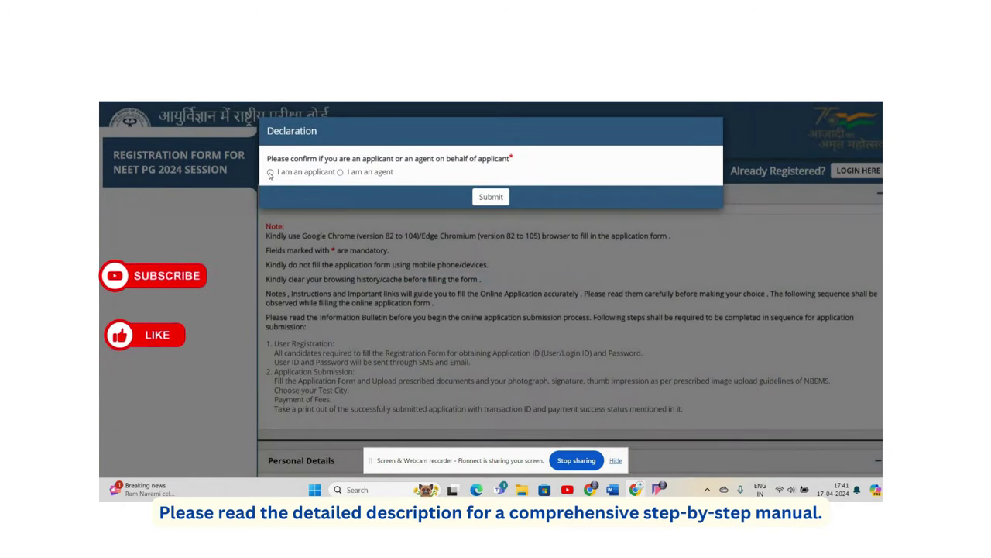
click(485, 200)
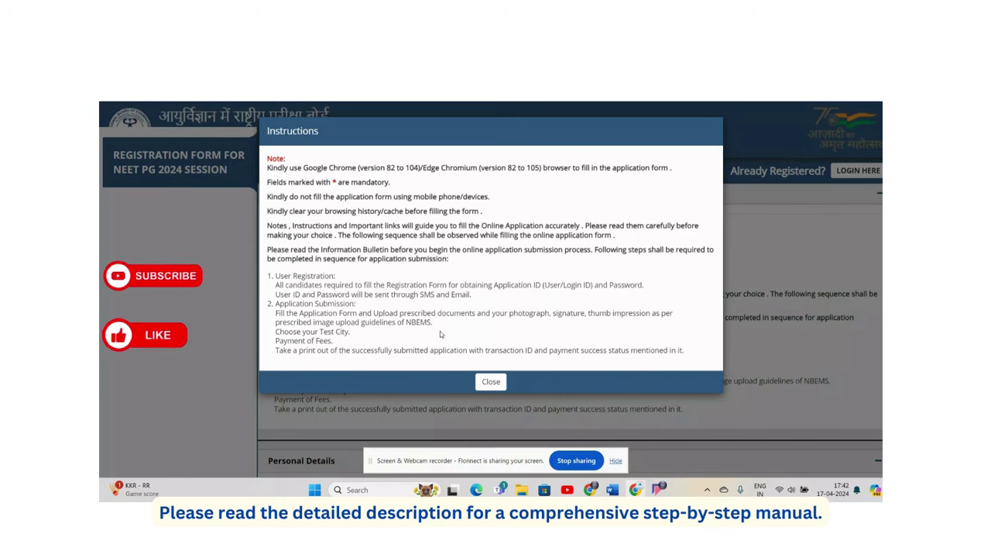
click(488, 383)
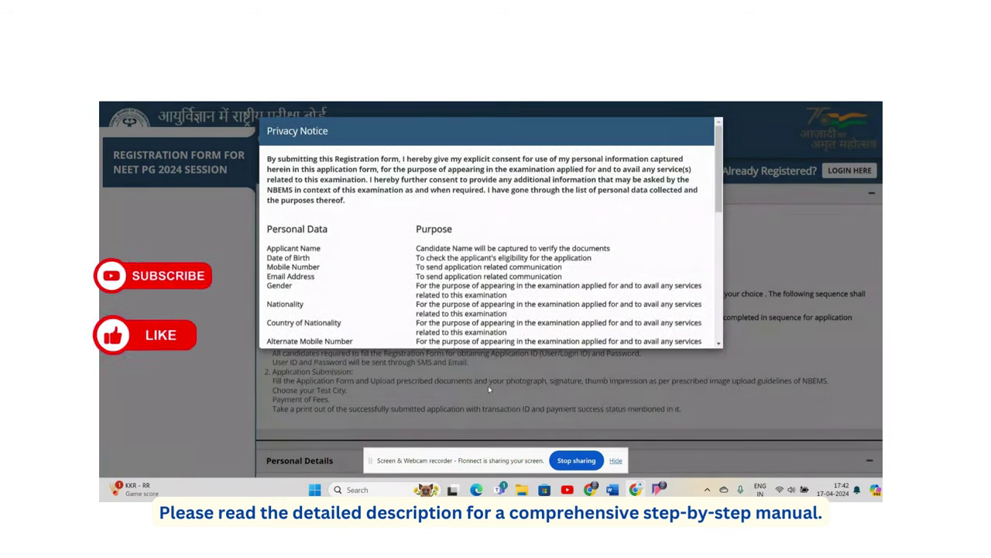
- Read through the whole Privacy Notice list and accept it with I Agree
scroll(466, 236, down, 3)
scroll(476, 247, up, 3)
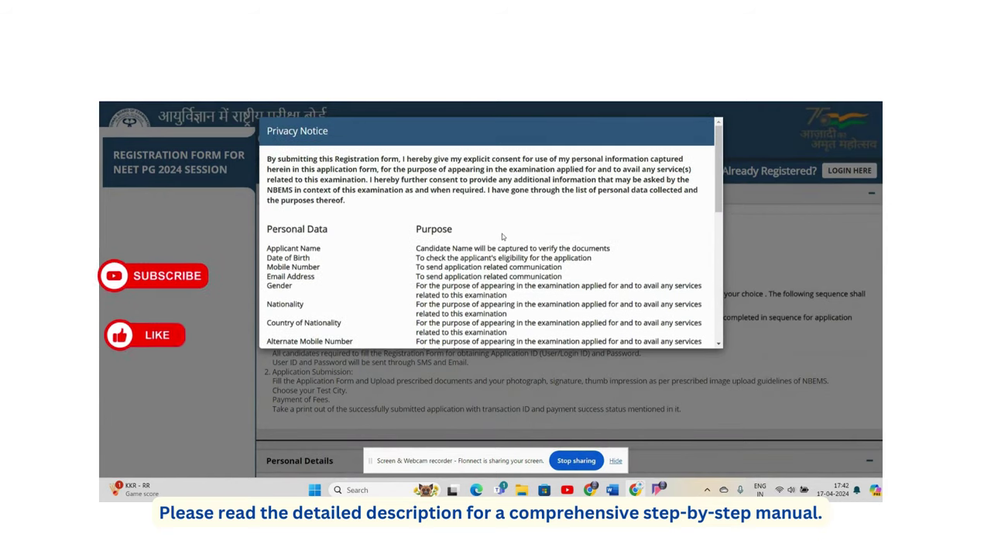
scroll(502, 233, down, 1)
scroll(502, 233, up, 1)
scroll(502, 233, down, 1)
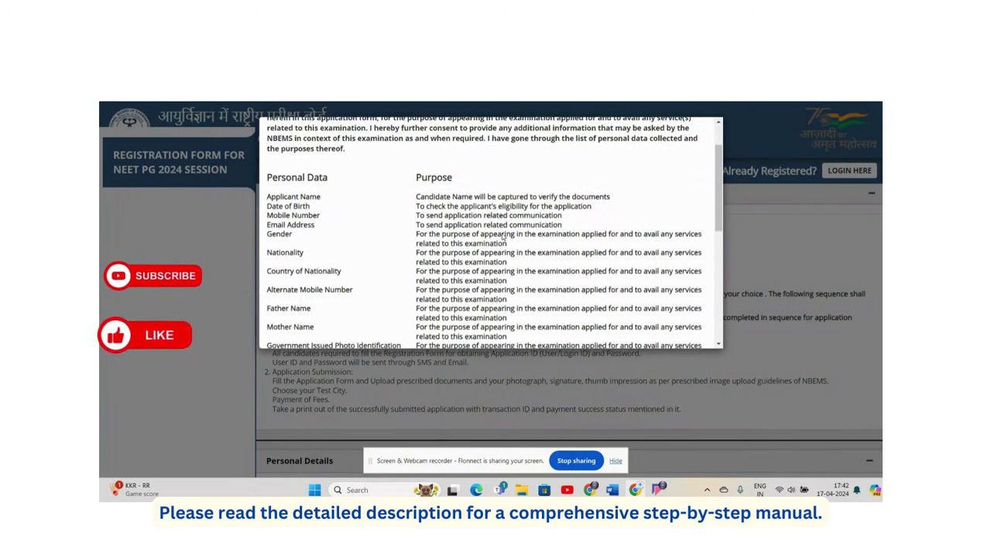
scroll(502, 233, up, 1)
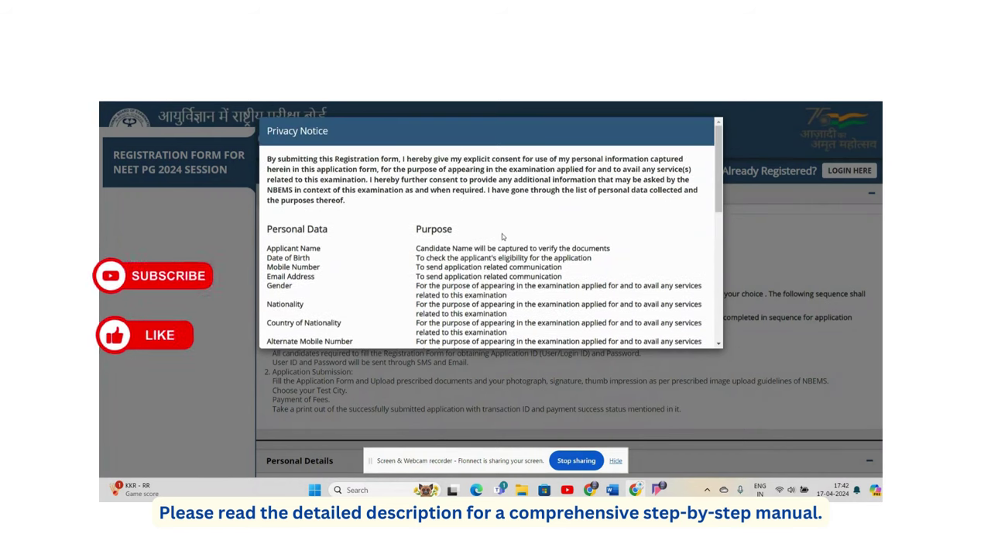
scroll(502, 233, down, 1)
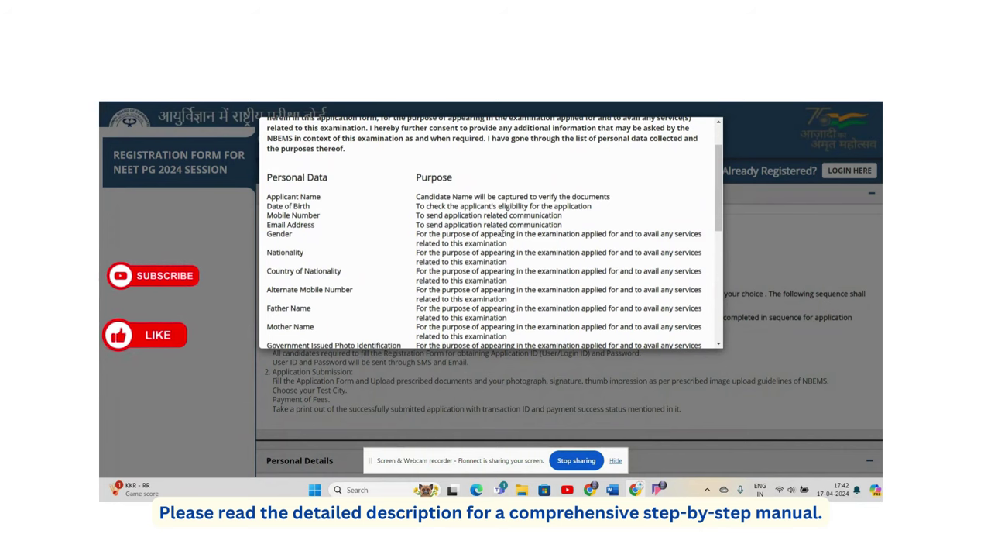
scroll(502, 233, down, 1)
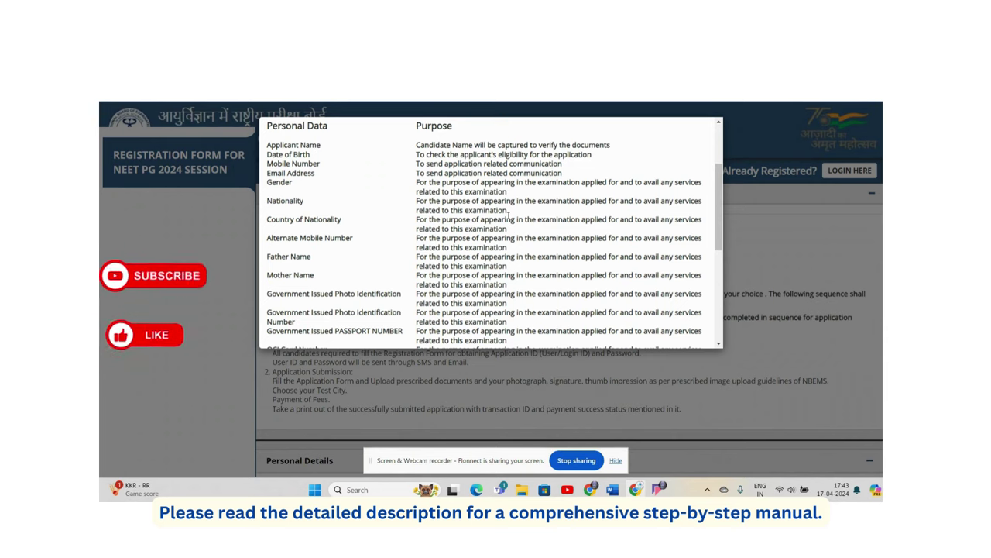
scroll(512, 217, down, 1)
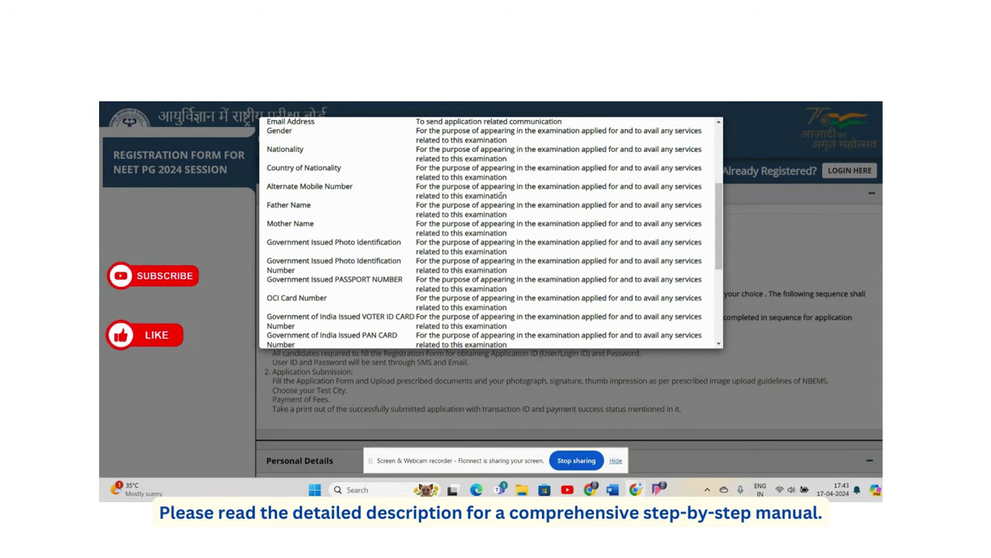
scroll(505, 195, down, 5)
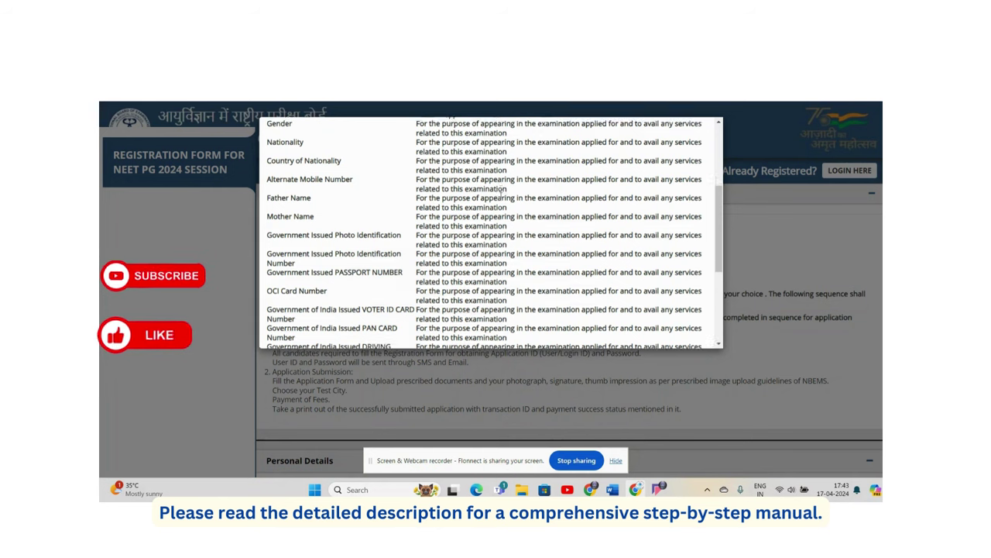
scroll(497, 201, up, 5)
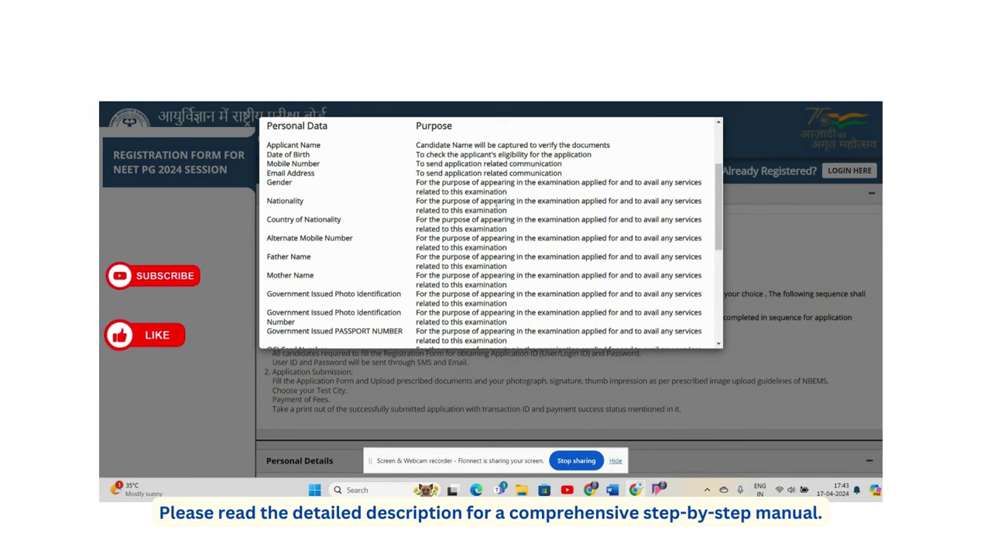
scroll(431, 219, down, 1)
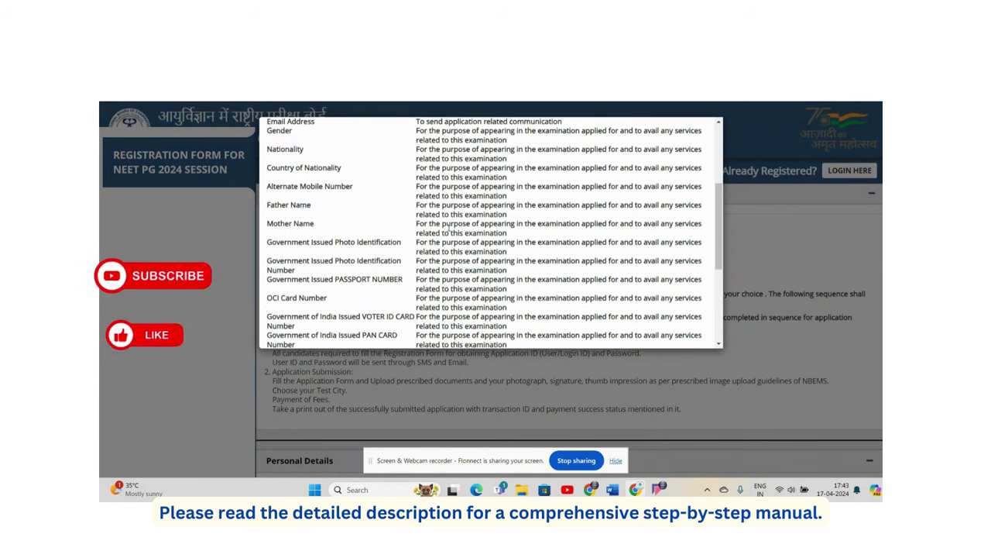
scroll(448, 228, up, 3)
scroll(476, 239, down, 1)
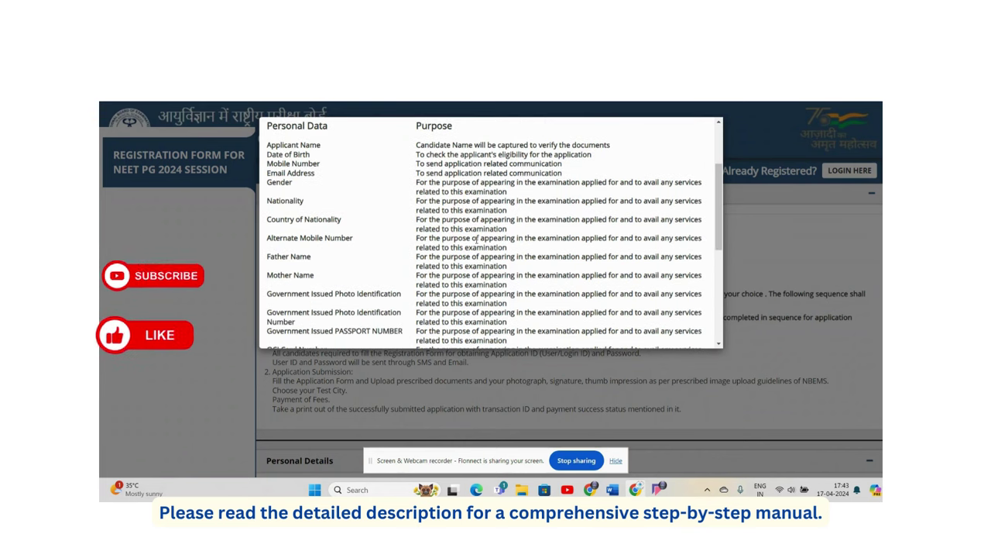
scroll(476, 239, down, 5)
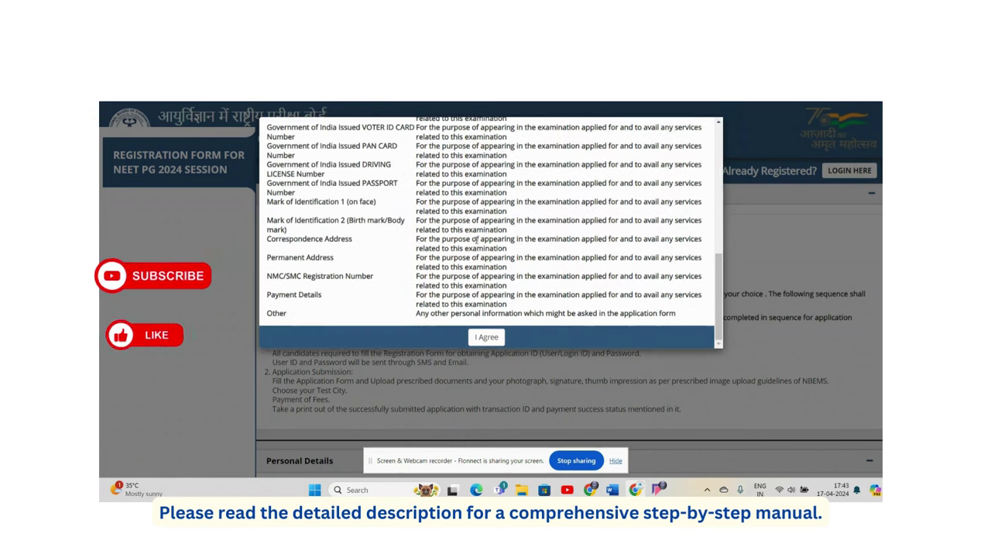
click(484, 340)
- Set Date of Birth to 10/01/2000 by stepping the calendar back to January 2000
scroll(479, 313, down, 5)
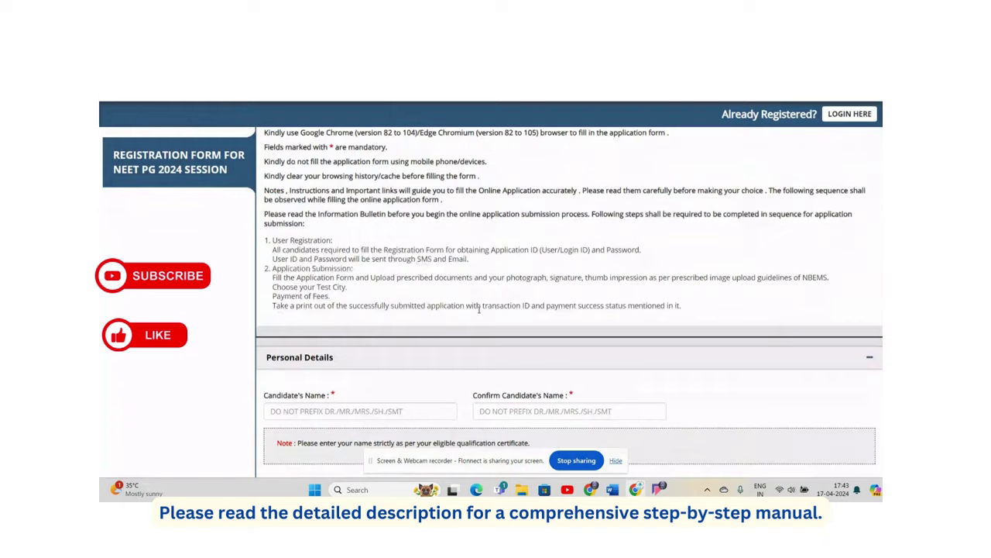
scroll(558, 316, up, 3)
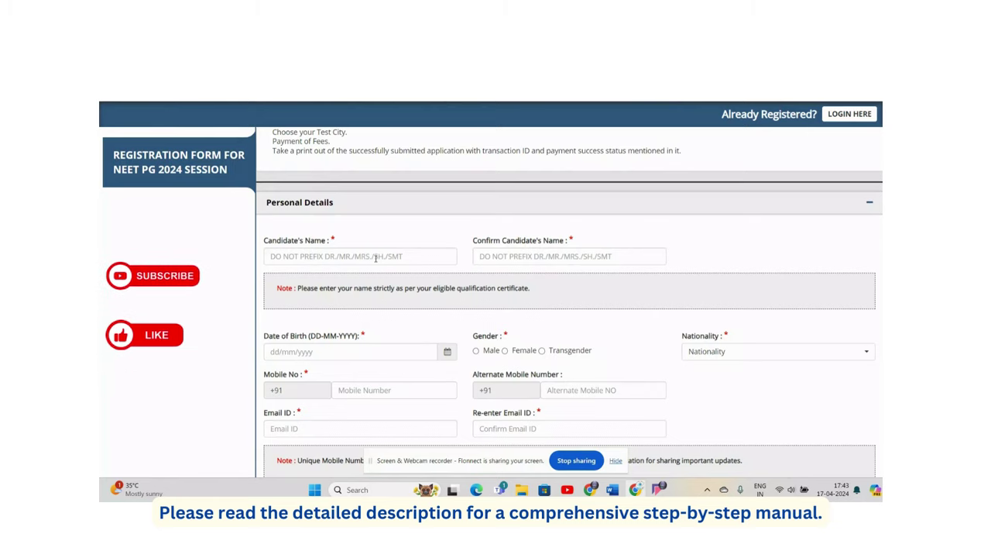
scroll(376, 258, down, 1)
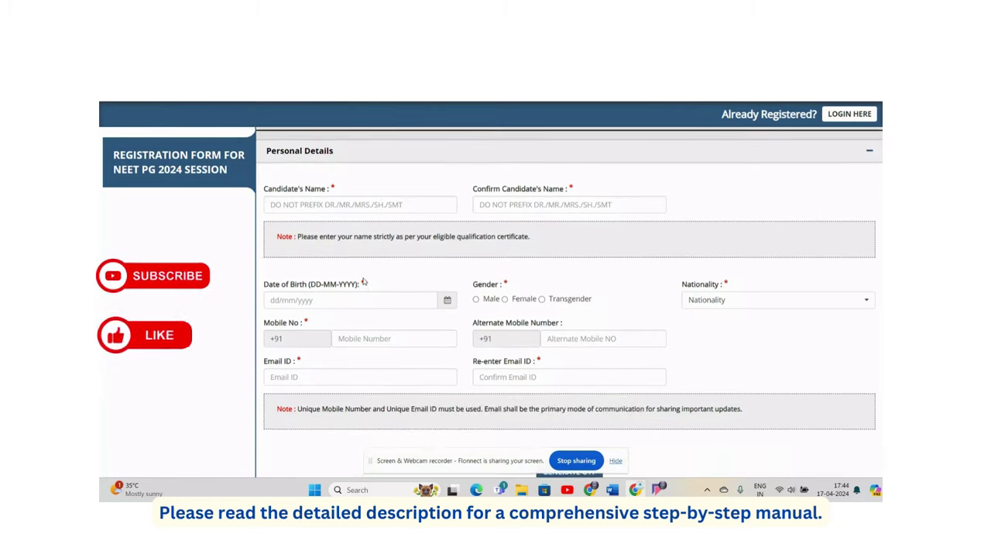
click(448, 301)
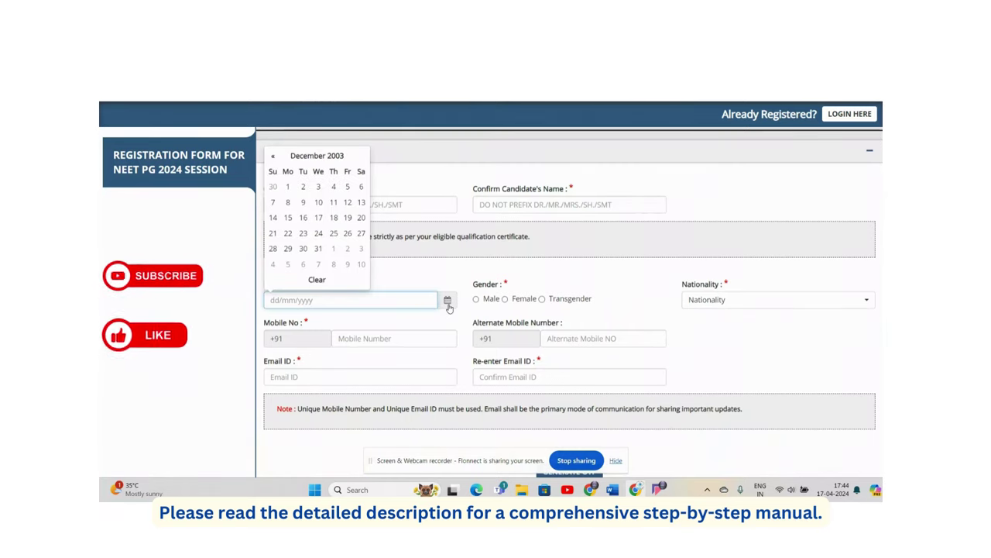
click(340, 157)
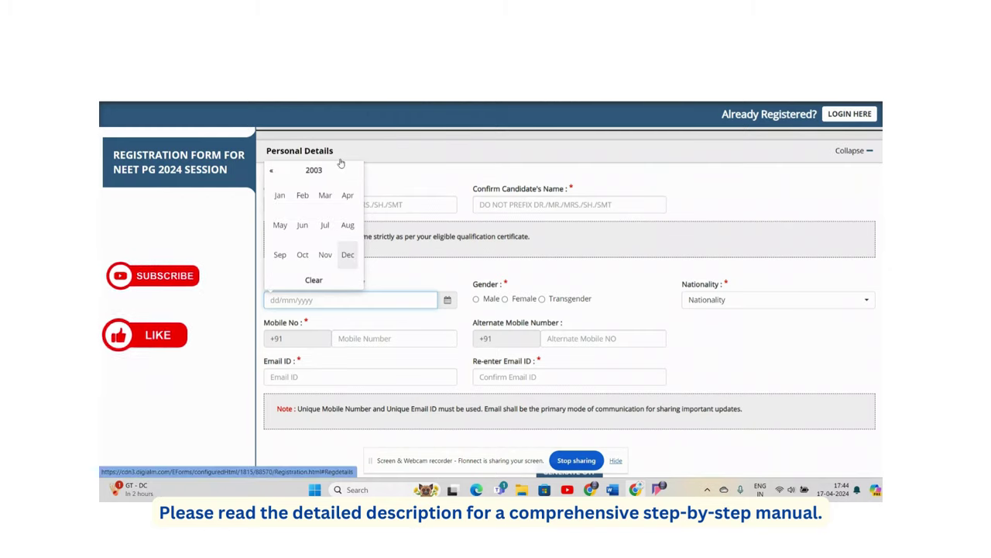
click(272, 170)
click(271, 171)
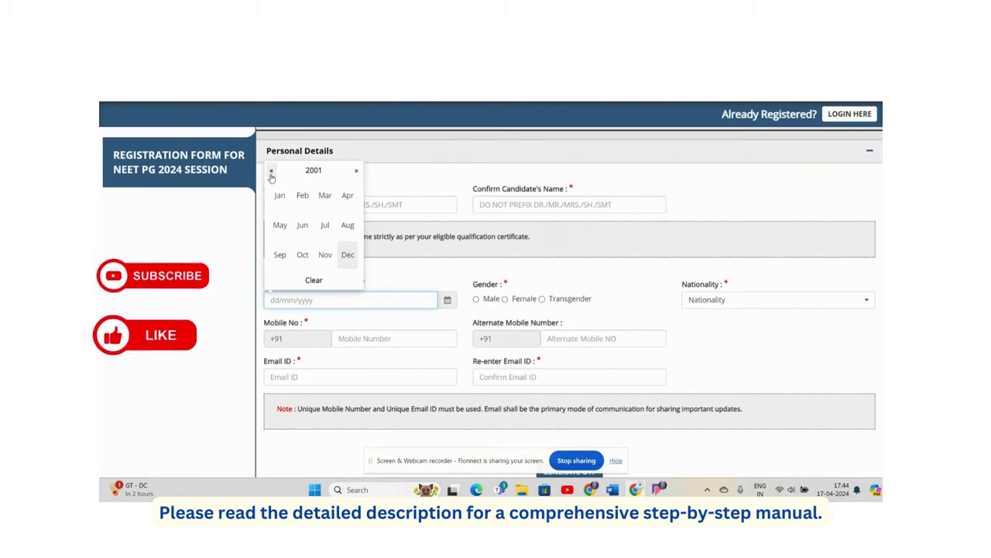
click(271, 170)
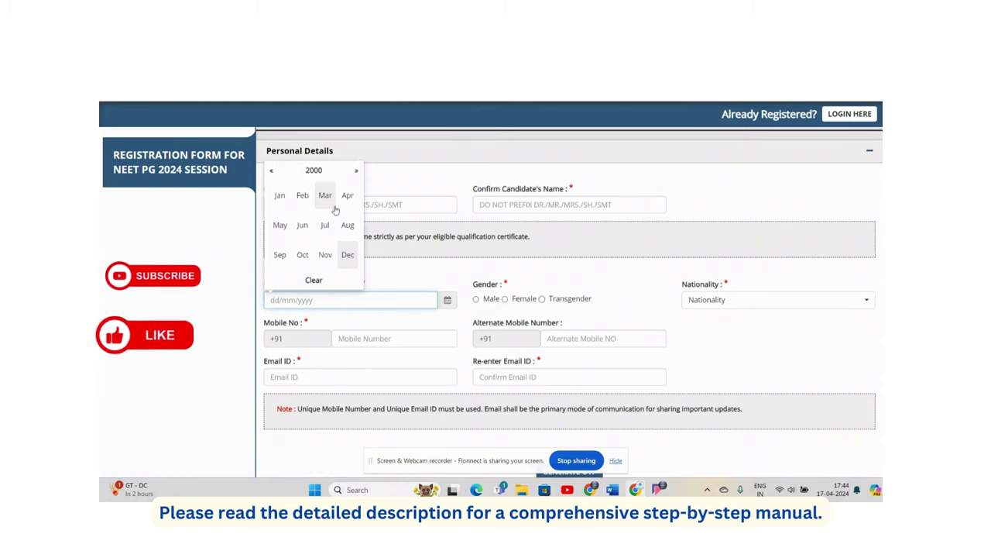
click(279, 198)
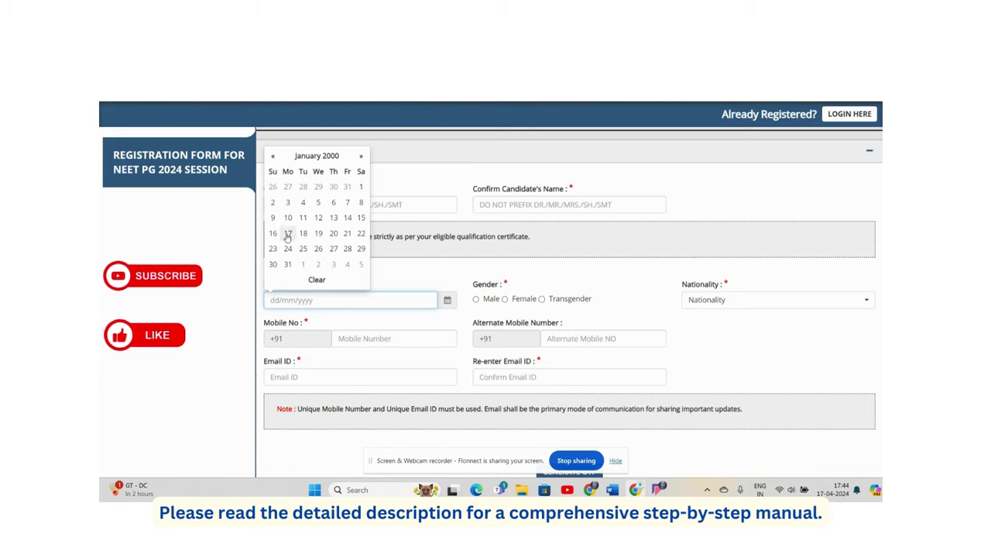
click(289, 219)
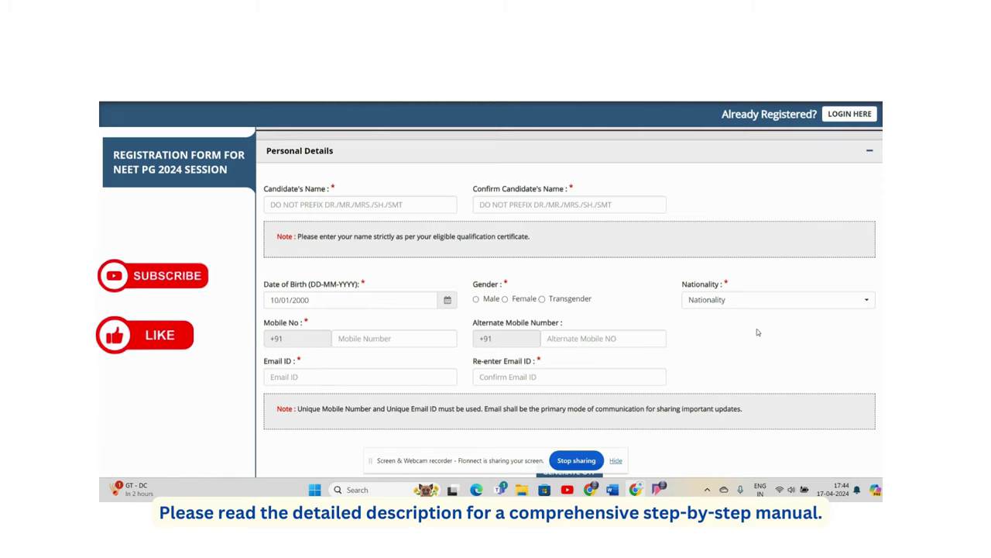
click(738, 306)
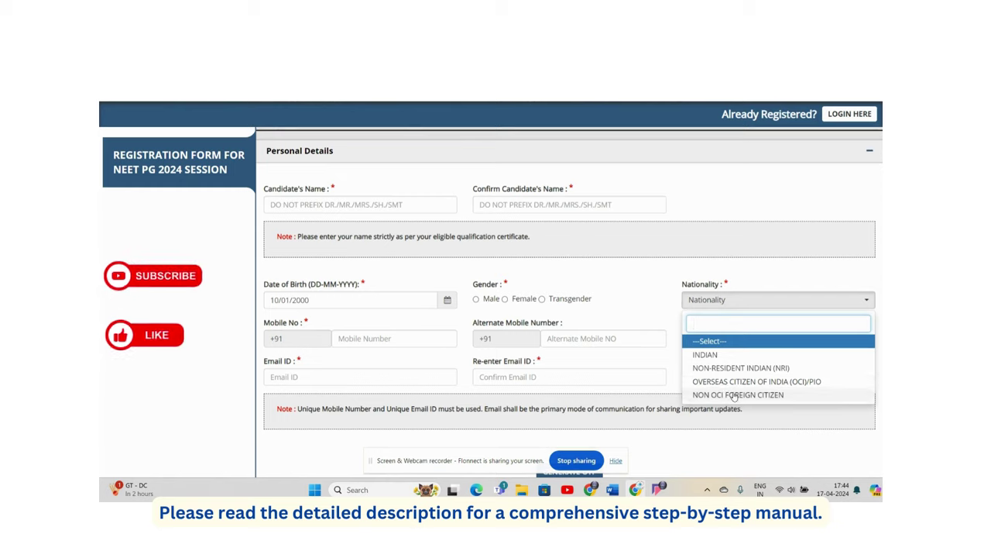
- Scroll past the Generate OTP and Declaration sections, then switch to the user manual PDF
scroll(778, 280, down, 1)
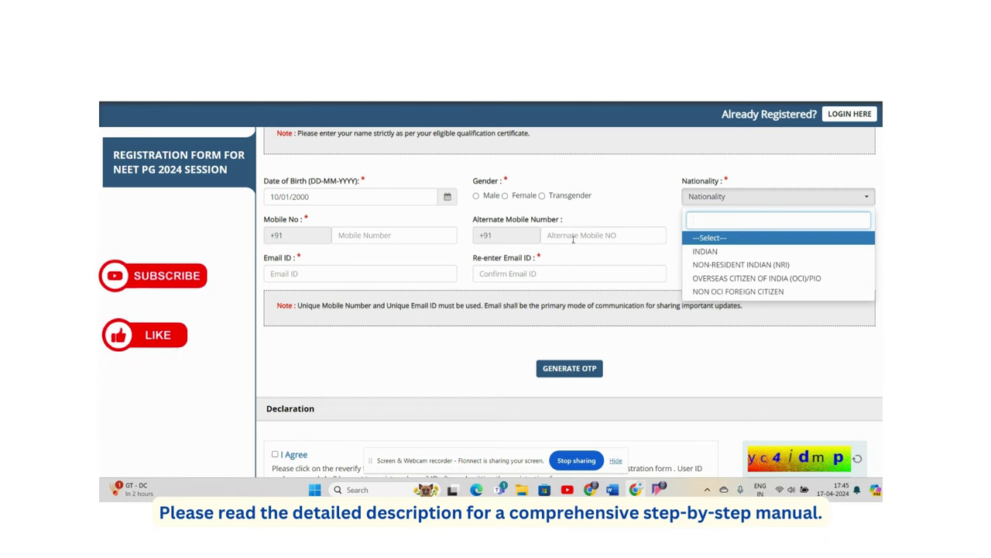
scroll(573, 239, down, 2)
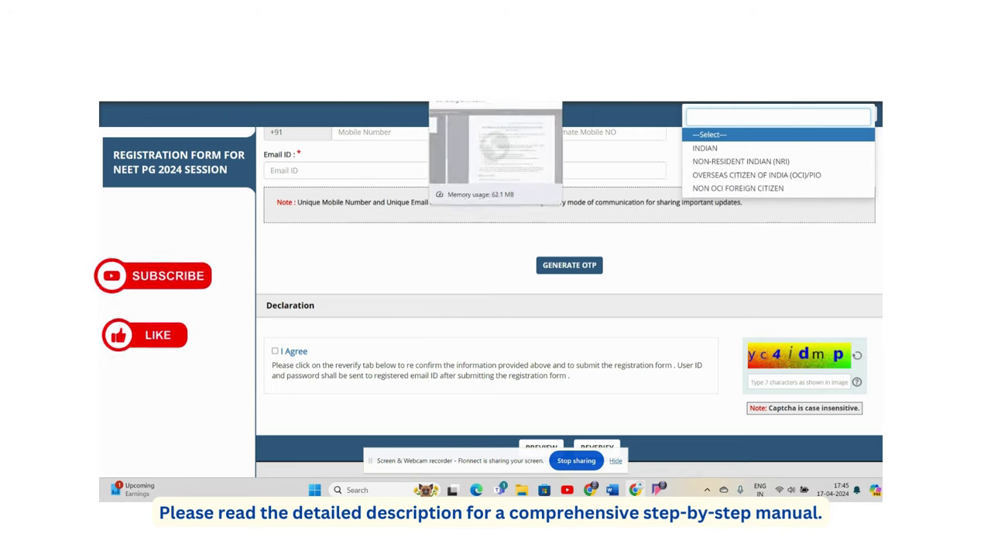
scroll(569, 282, down, 1)
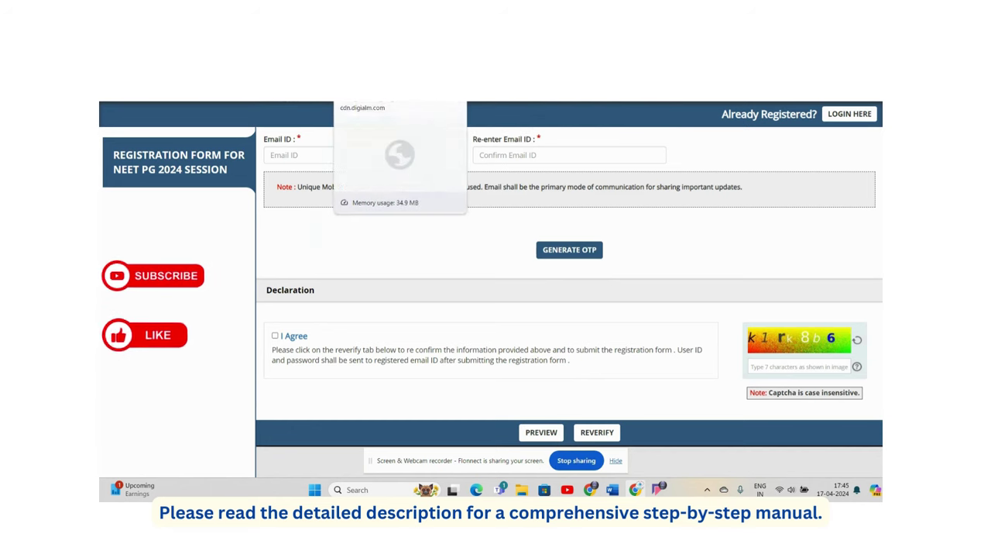
click(399, 98)
- Scroll the user manual past Step 1 to page 3, 'Step 2: Fill Application Form'
scroll(574, 275, down, 4)
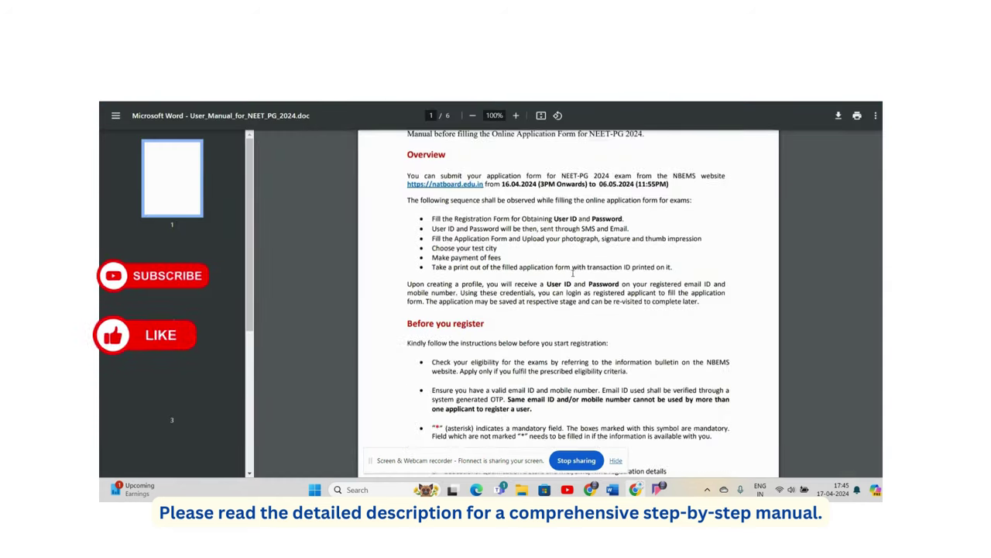
scroll(574, 275, down, 4)
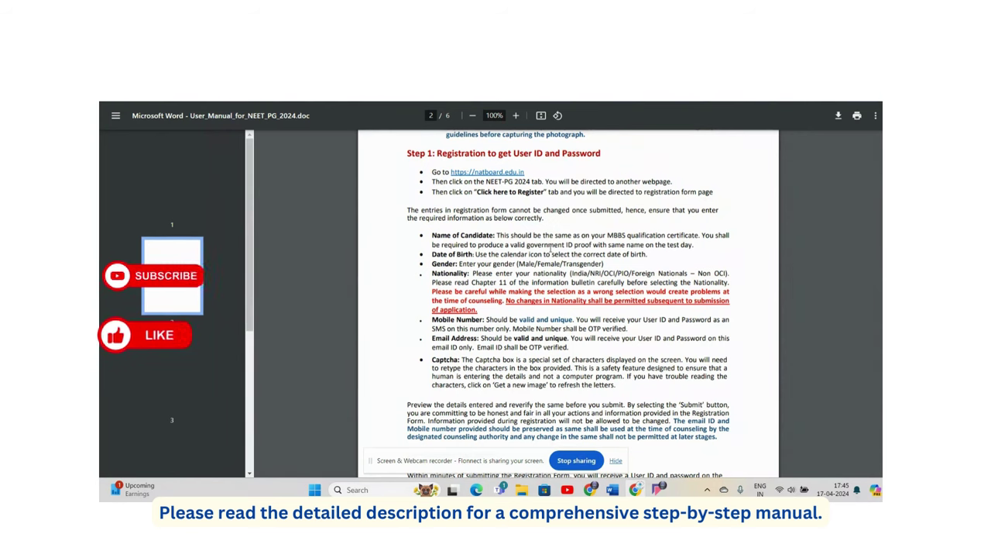
scroll(551, 250, down, 3)
scroll(553, 258, up, 2)
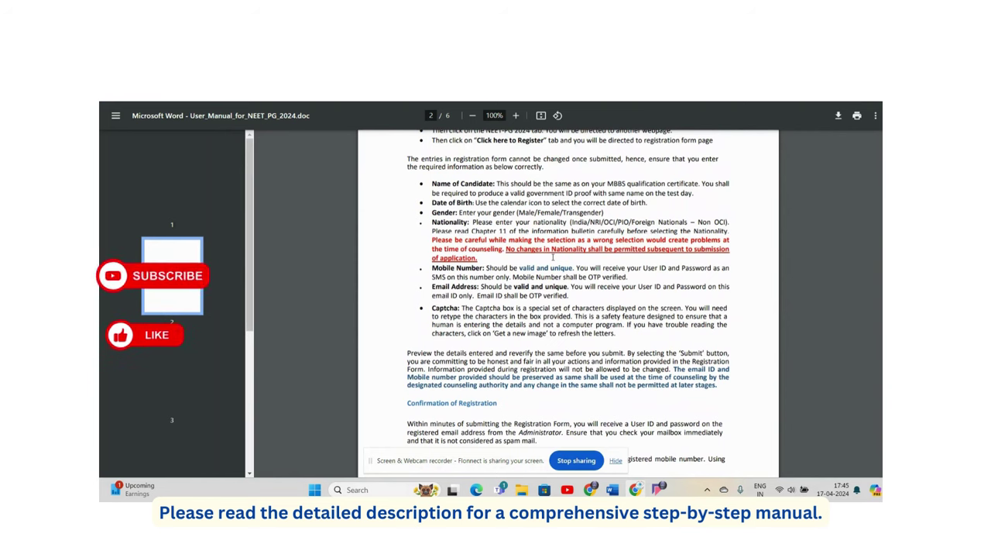
scroll(554, 257, down, 1)
scroll(553, 256, down, 10)
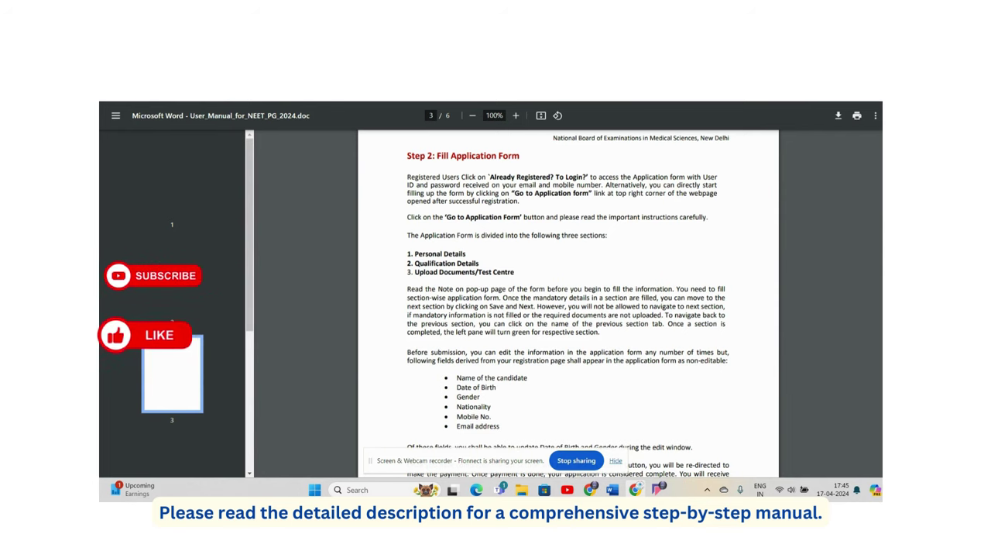
key(ctrl+w)
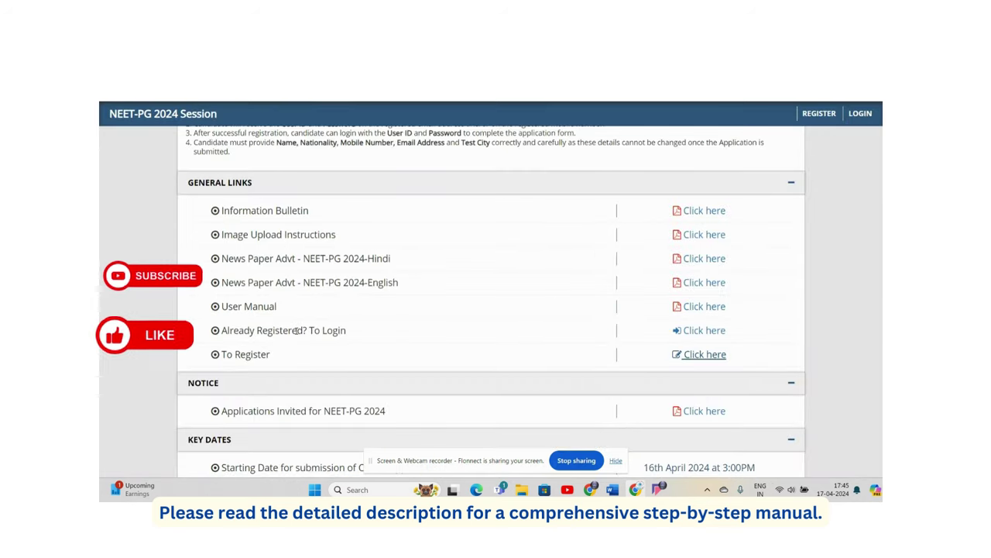
click(702, 332)
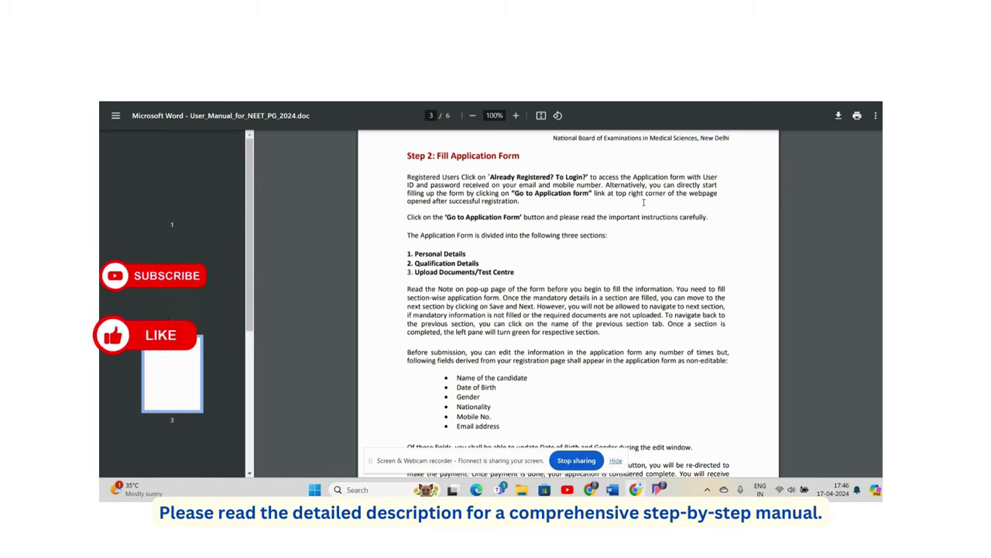
- Scroll past the Edit Window paragraph to page 4's list of non-editable fields
scroll(662, 254, down, 1)
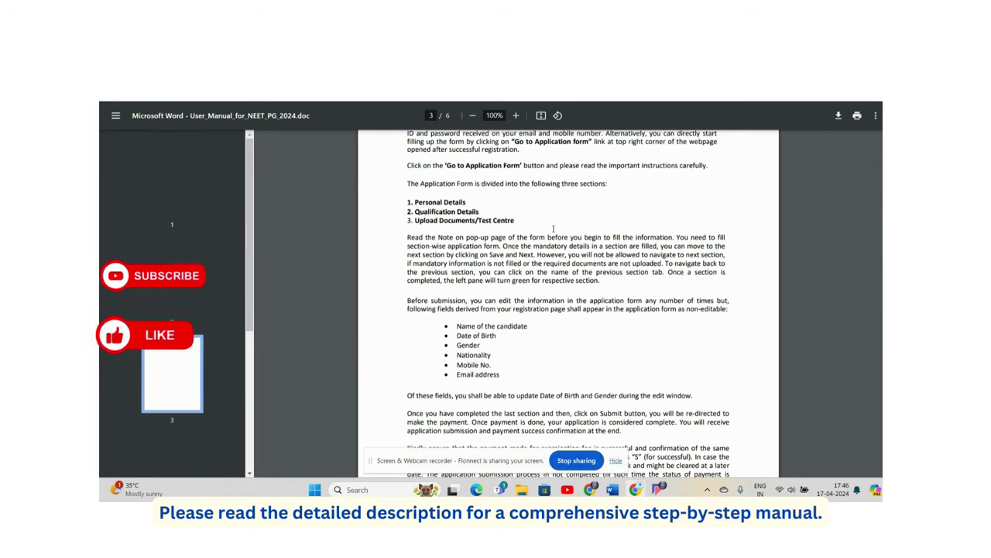
scroll(553, 228, down, 1)
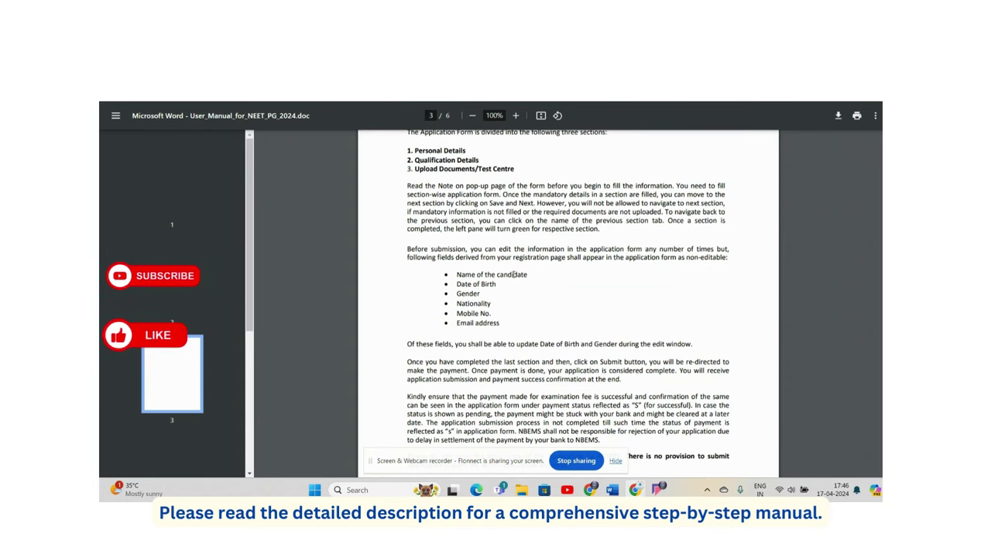
scroll(643, 273, down, 1)
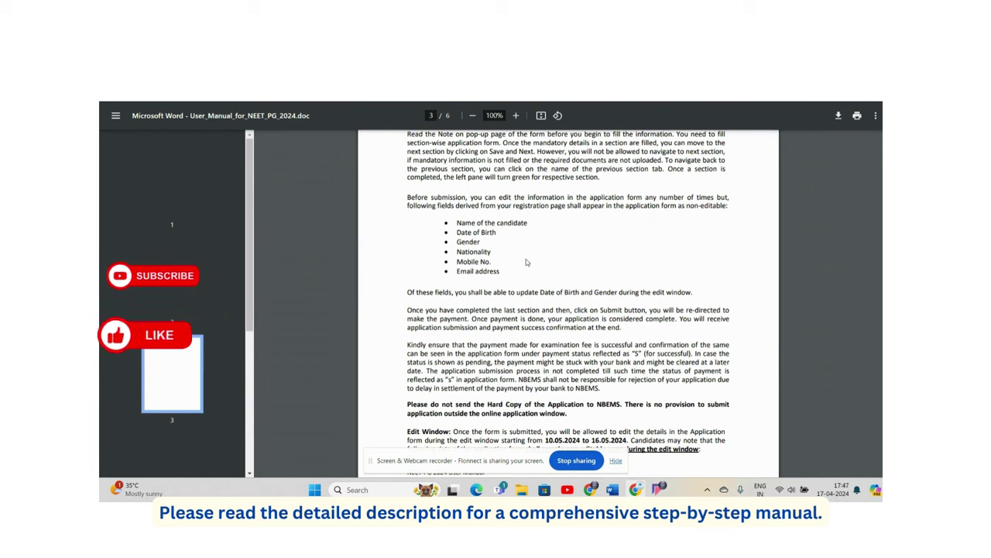
scroll(527, 262, up, 1)
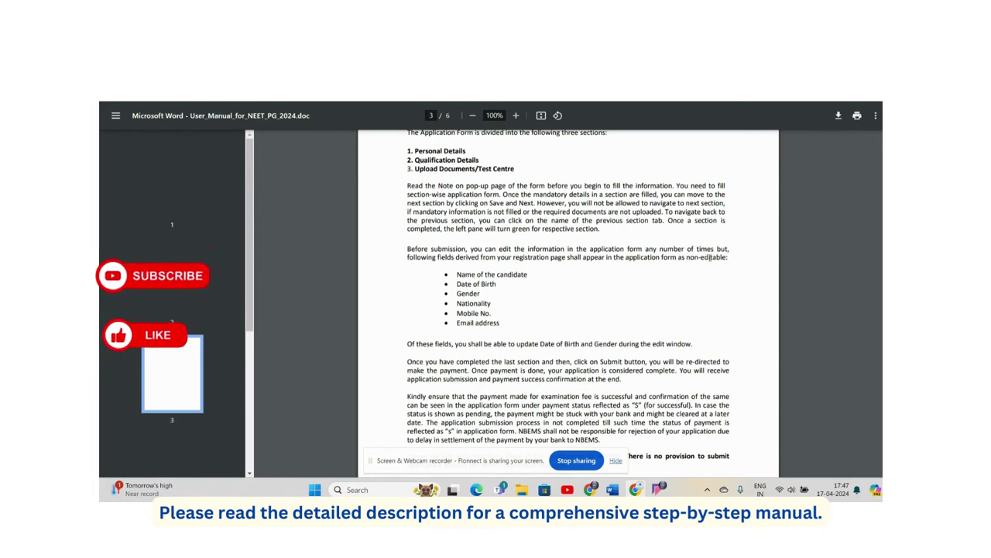
scroll(634, 255, down, 1)
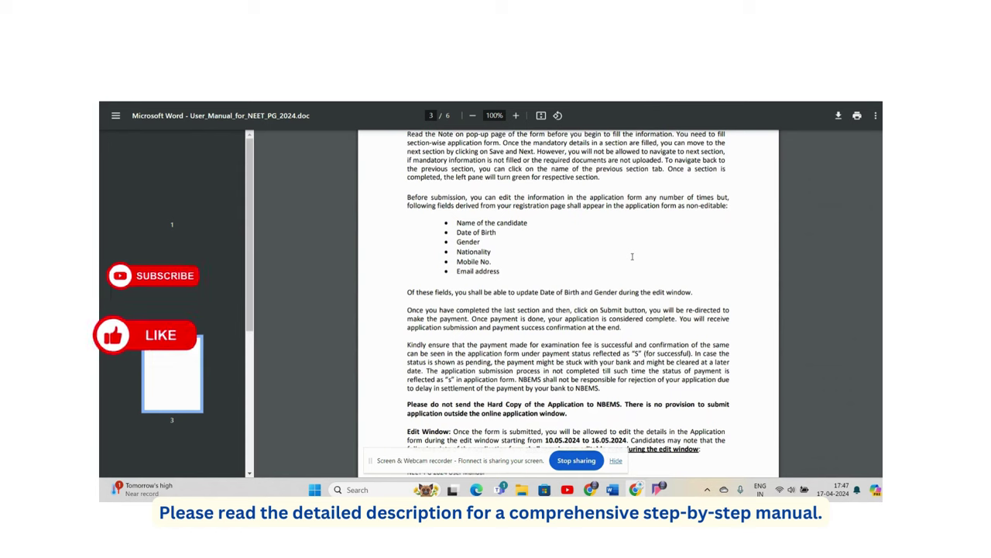
scroll(482, 232, down, 2)
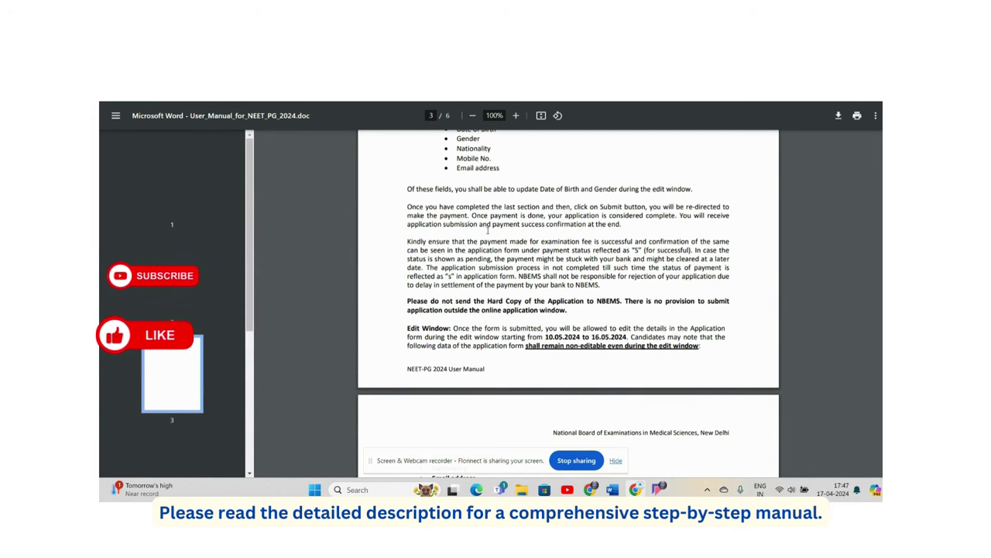
scroll(488, 229, up, 1)
scroll(490, 237, down, 3)
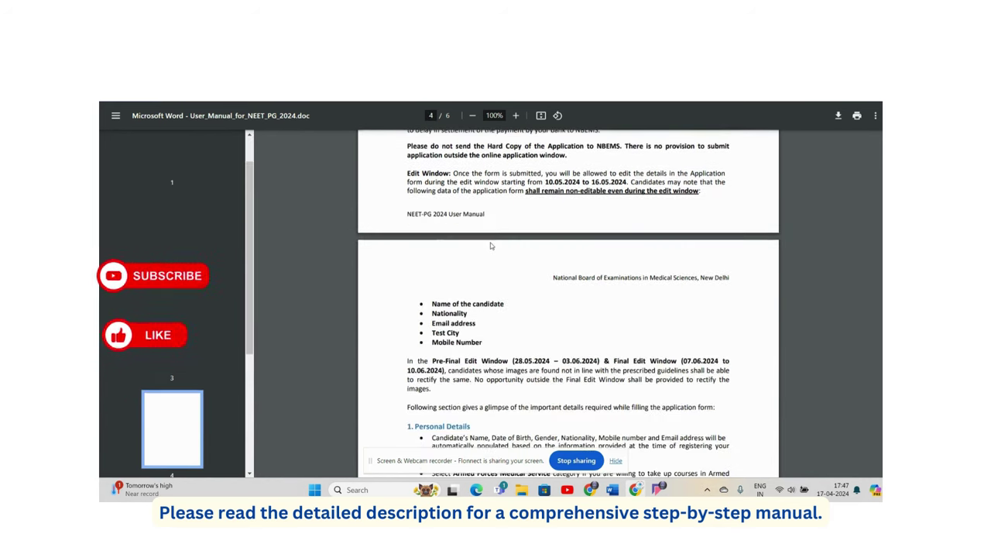
- Scroll to Personal Details and its Identification Details list: Voter ID, Passport, PAN Card, Driving Licence
scroll(490, 245, down, 2)
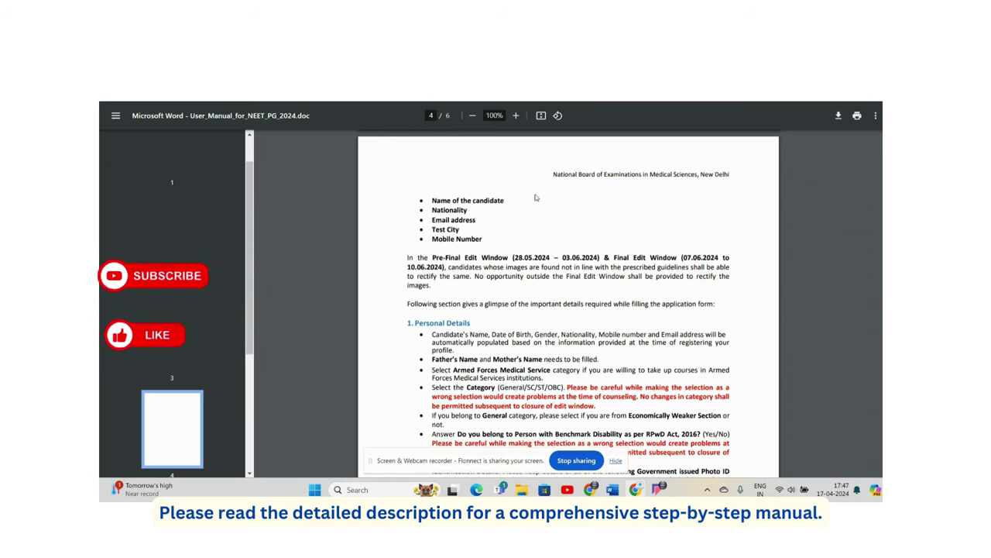
scroll(543, 224, down, 1)
scroll(542, 224, down, 2)
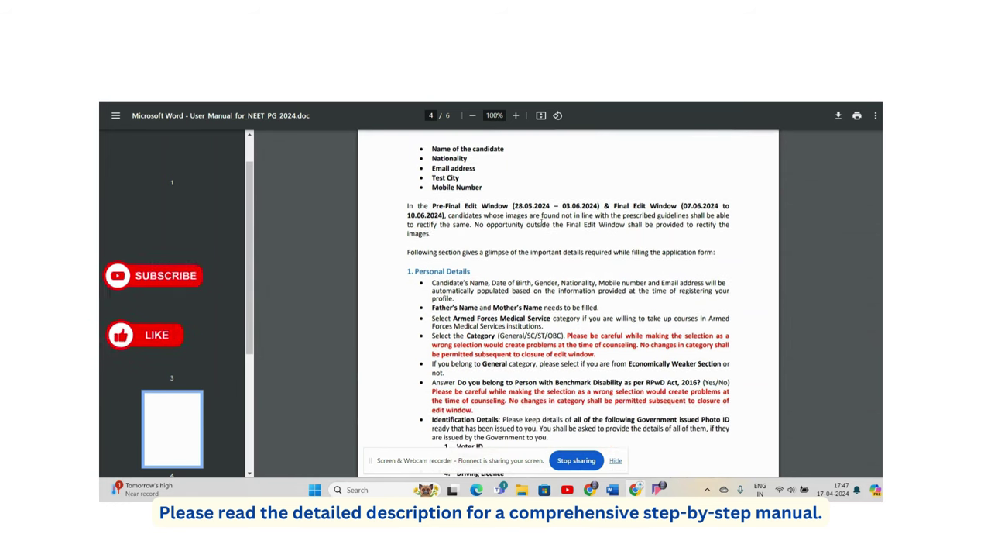
scroll(541, 223, down, 3)
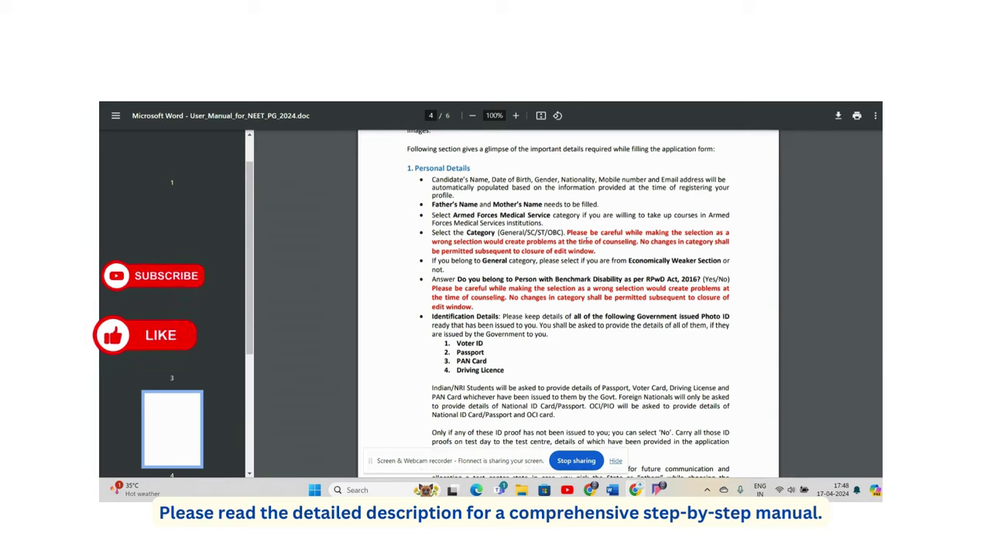
- Scroll past the Communication Address guidance to the Qualification Details heading on page 5
scroll(595, 246, down, 1)
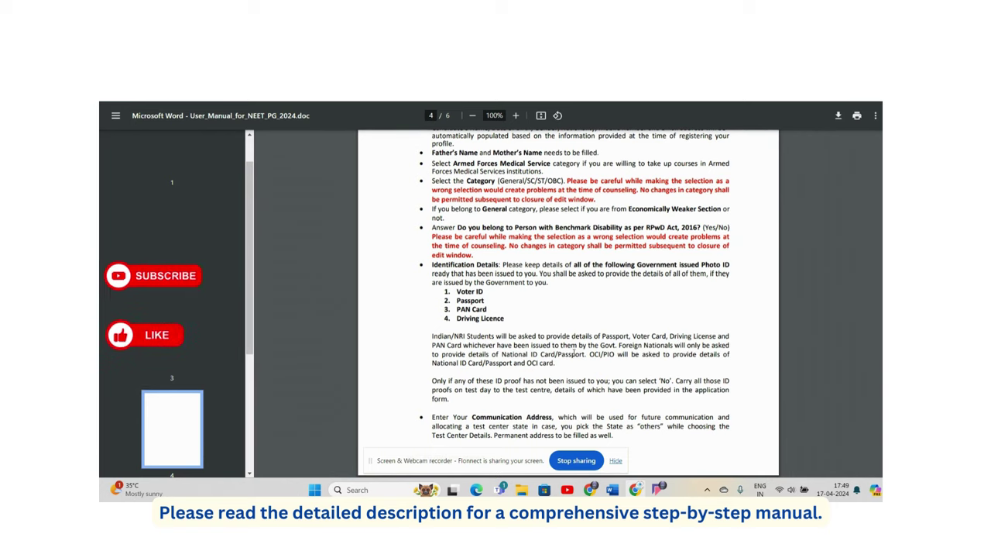
scroll(701, 395, down, 1)
scroll(701, 395, down, 1)
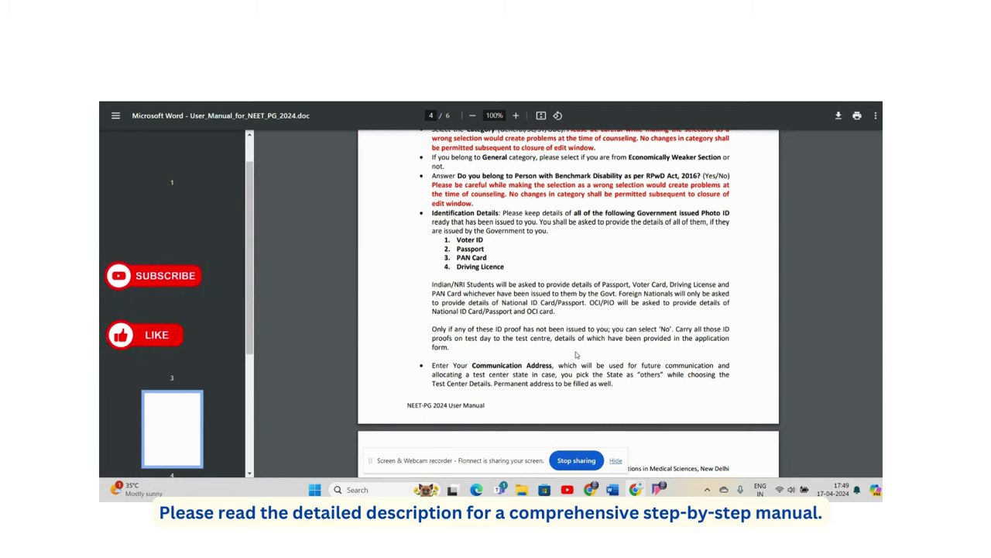
scroll(578, 355, down, 2)
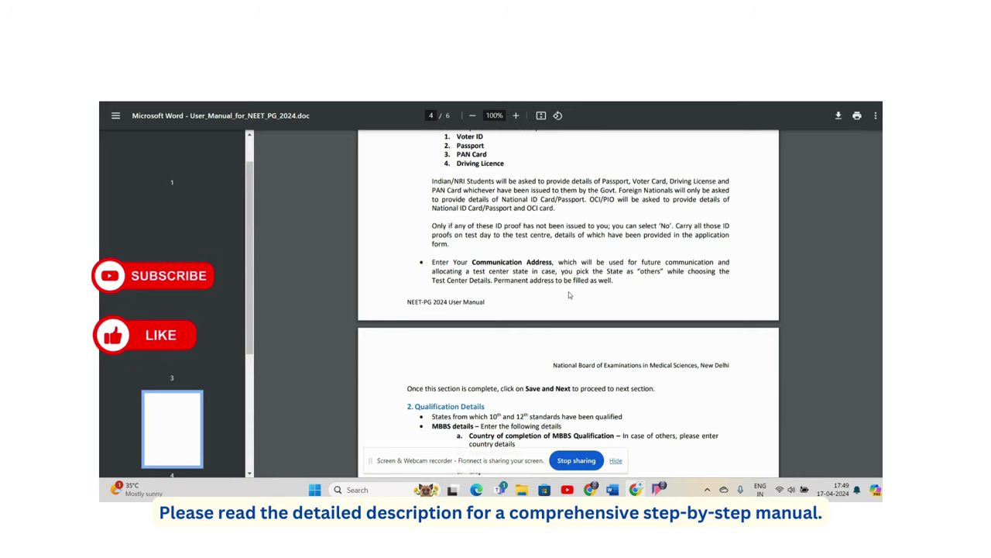
scroll(573, 299, down, 3)
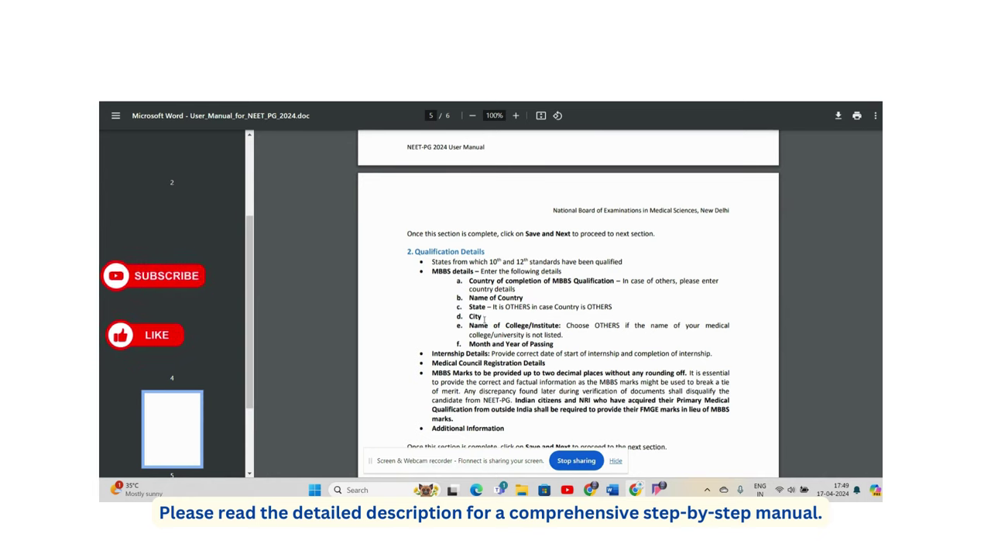
- Scroll past Qualification Details to section 3, Test Center Details and Documents to be uploaded
scroll(586, 341, down, 1)
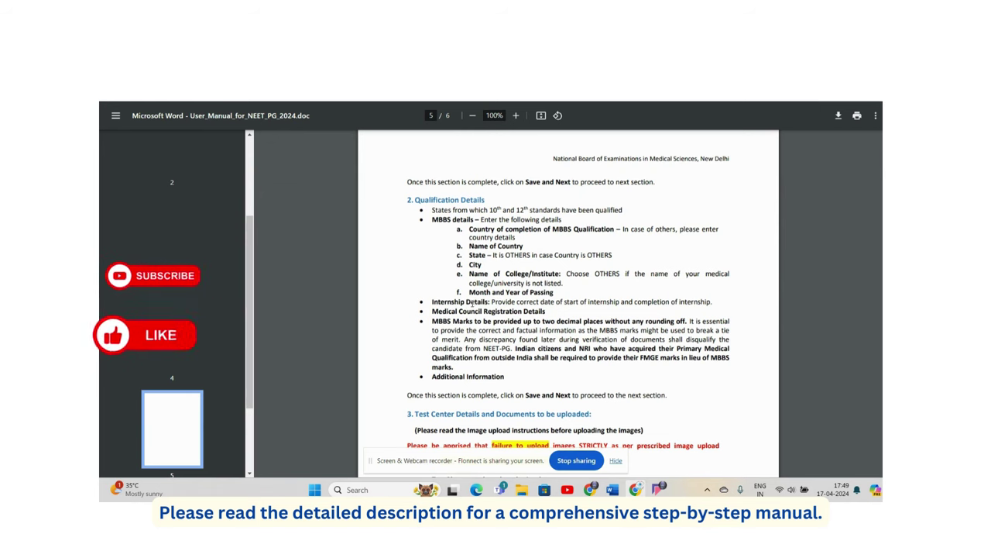
scroll(574, 302, down, 1)
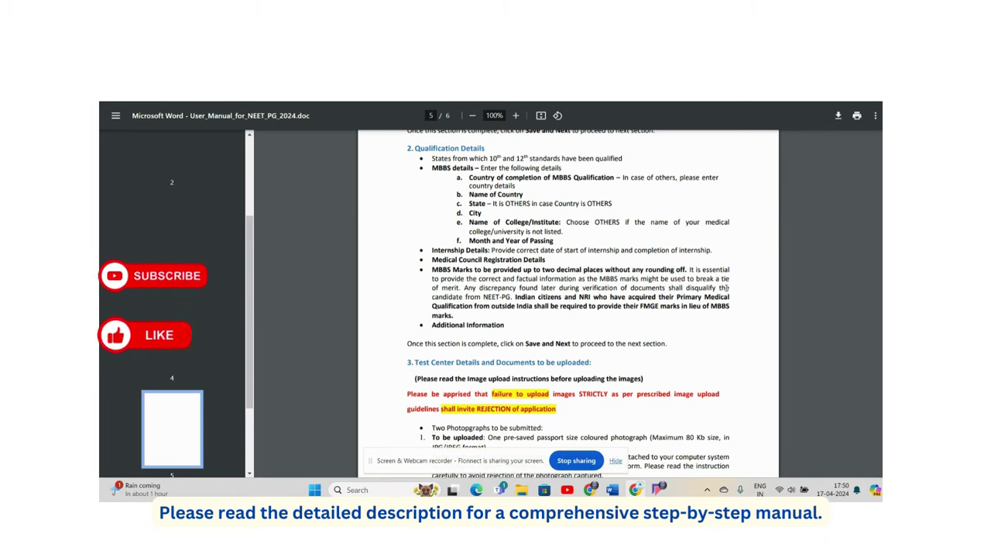
scroll(727, 288, down, 3)
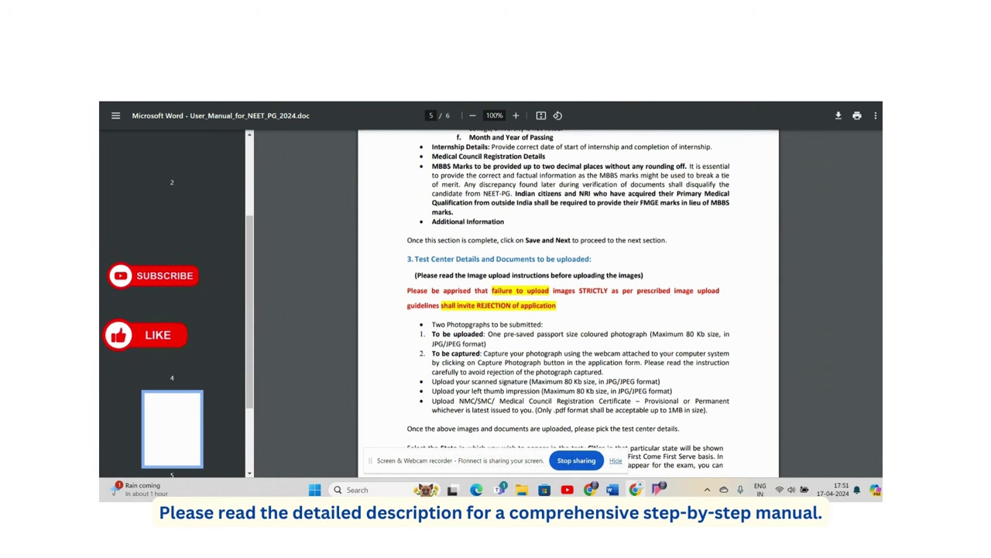
- Open the Image Upload Instructions document from the NEET-PG general links page
key(ctrl+Tab)
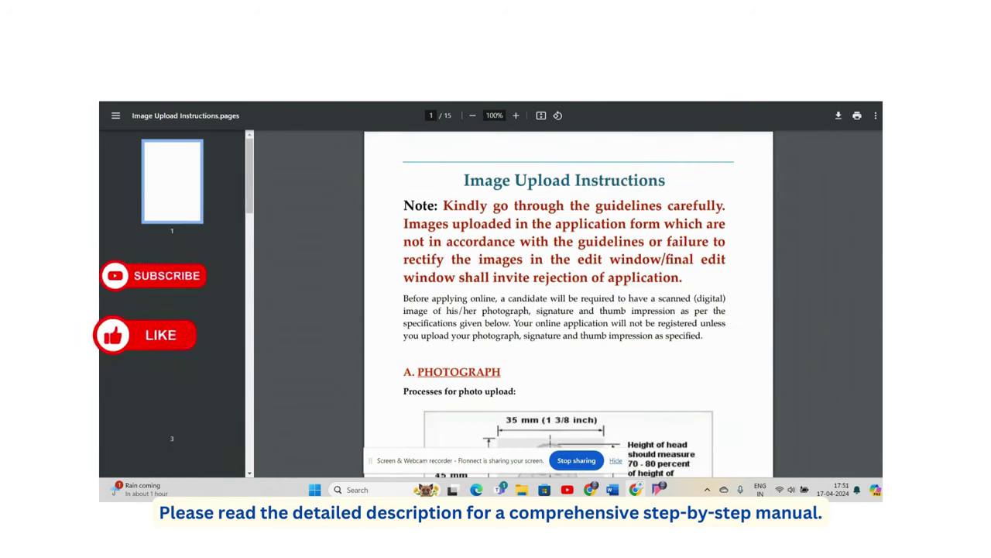
key(ctrl+Tab)
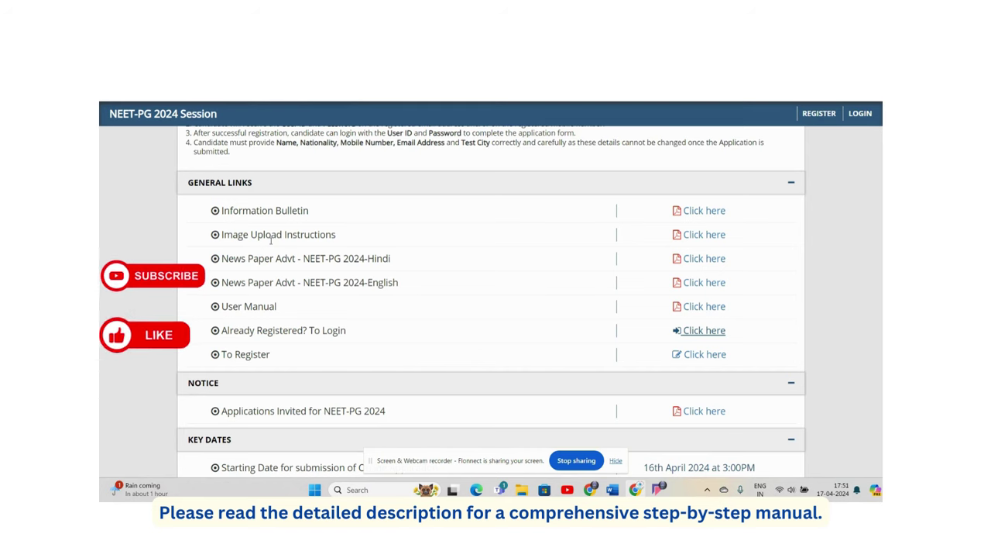
click(701, 234)
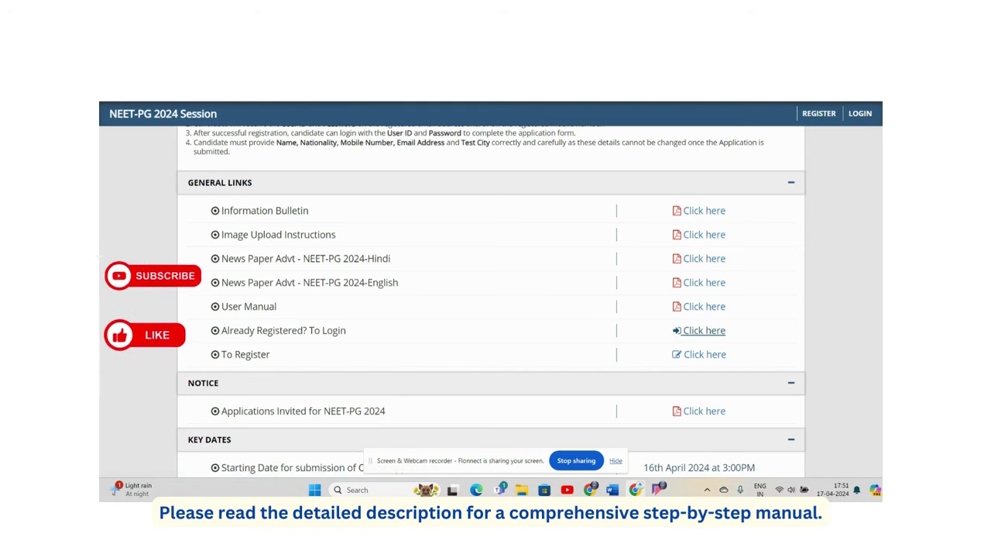
- Scroll down to section C, Thumb Impression, with its 3.5 cm x 1.5 cm box
scroll(680, 331, down, 3)
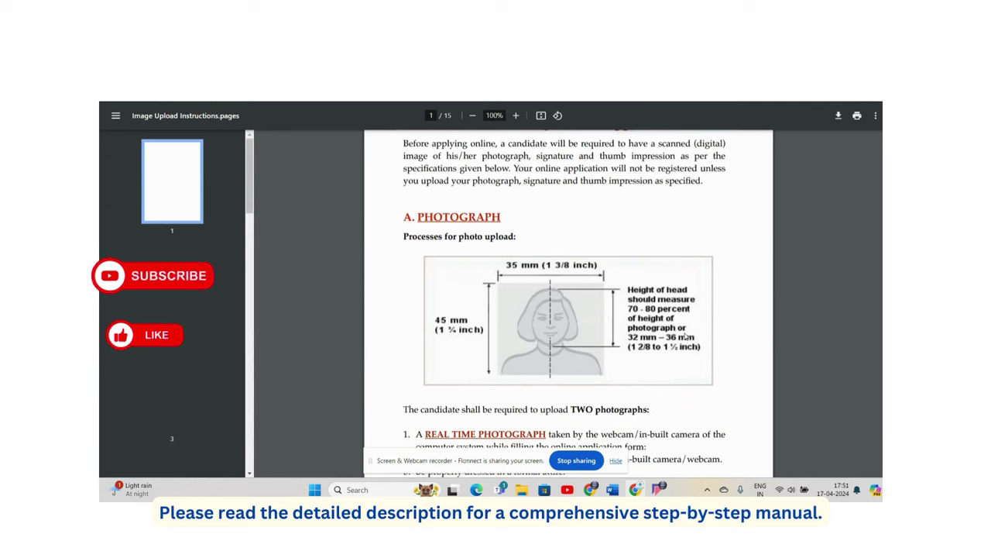
scroll(685, 336, up, 2)
scroll(685, 336, down, 4)
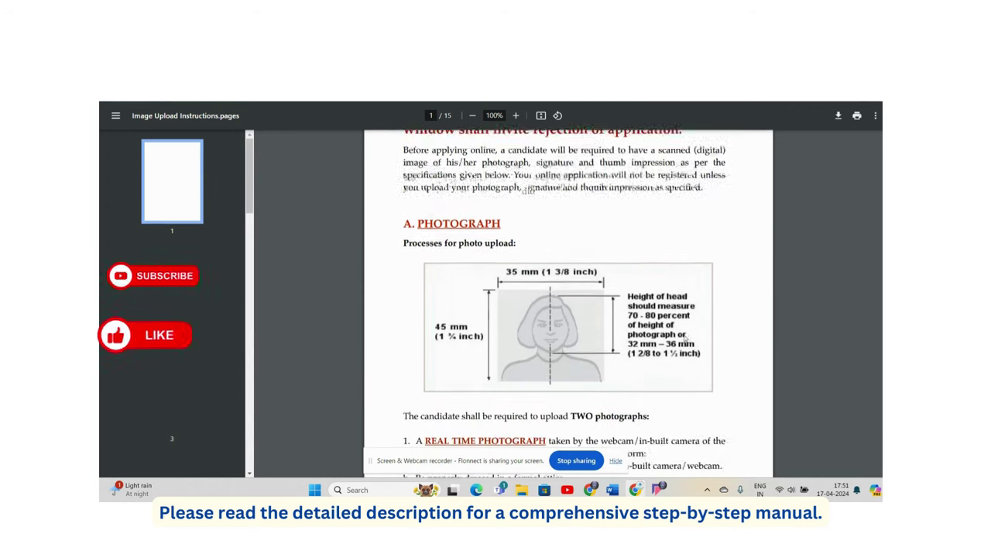
scroll(685, 338, down, 2)
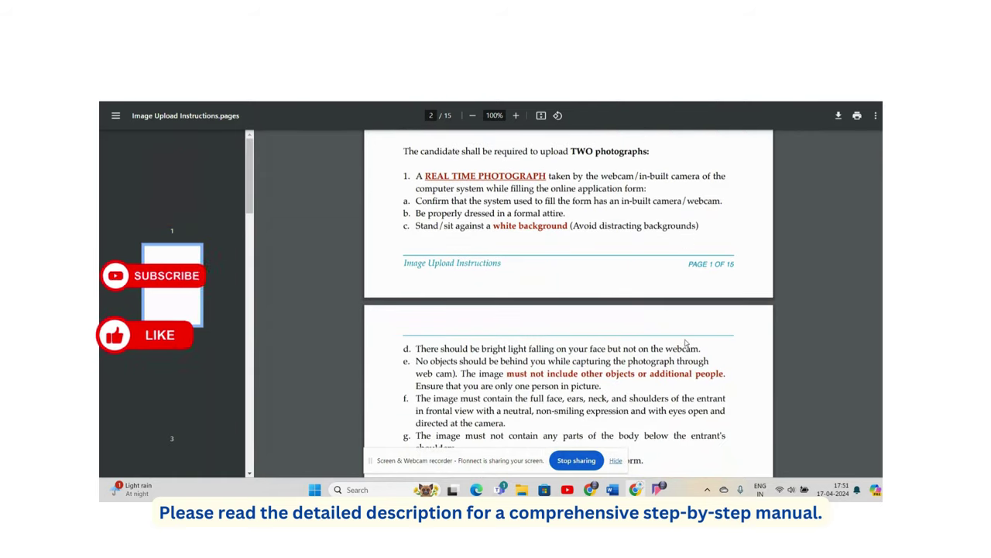
scroll(687, 341, down, 2)
scroll(686, 341, down, 2)
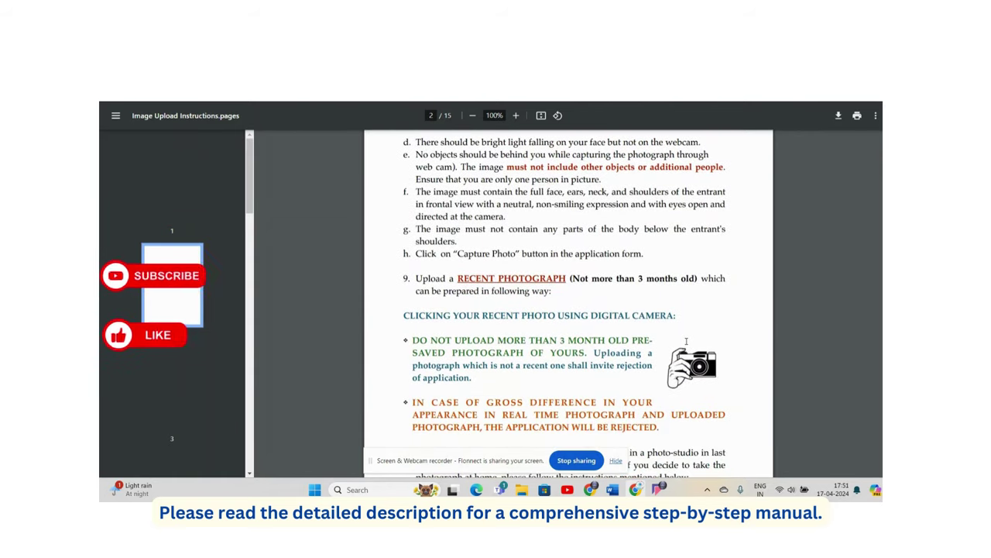
scroll(688, 345, up, 2)
scroll(689, 345, down, 2)
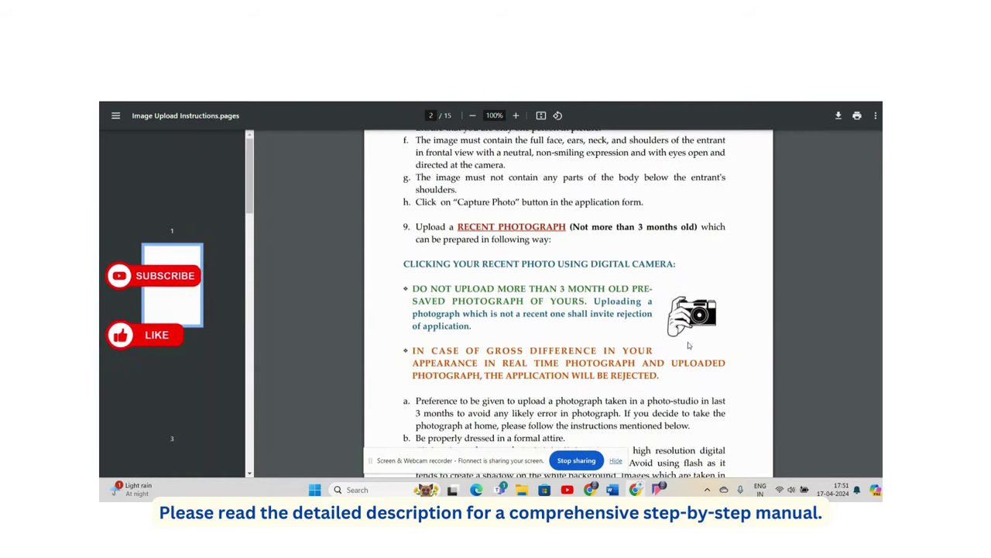
scroll(689, 345, down, 10)
scroll(689, 349, down, 10)
scroll(689, 349, down, 10)
scroll(688, 349, down, 10)
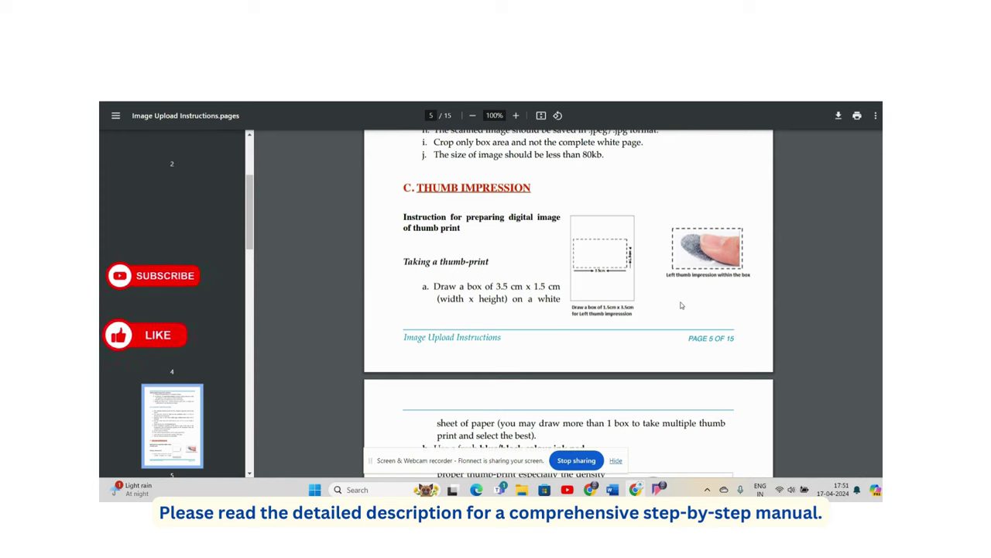
- Scroll the Image Upload Instructions PDF past pages 6–7 to page 8's acceptable photographs table
scroll(682, 305, down, 1)
scroll(681, 304, up, 1)
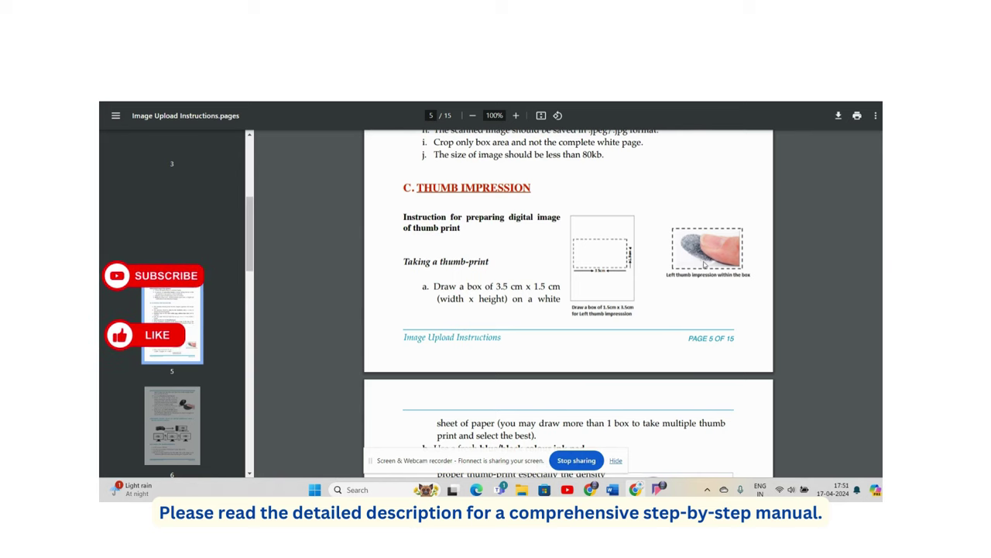
scroll(712, 258, down, 1)
scroll(711, 262, down, 5)
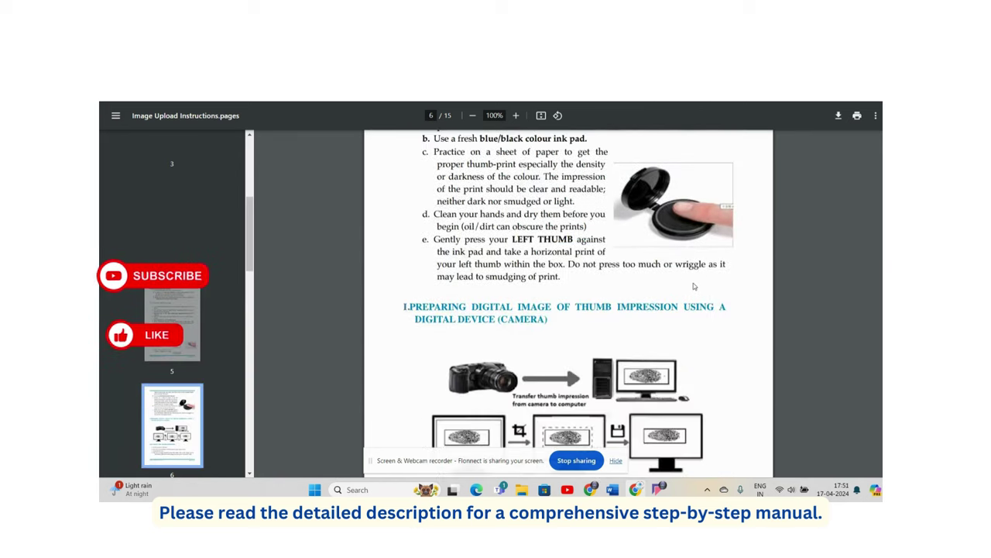
scroll(686, 304, down, 7)
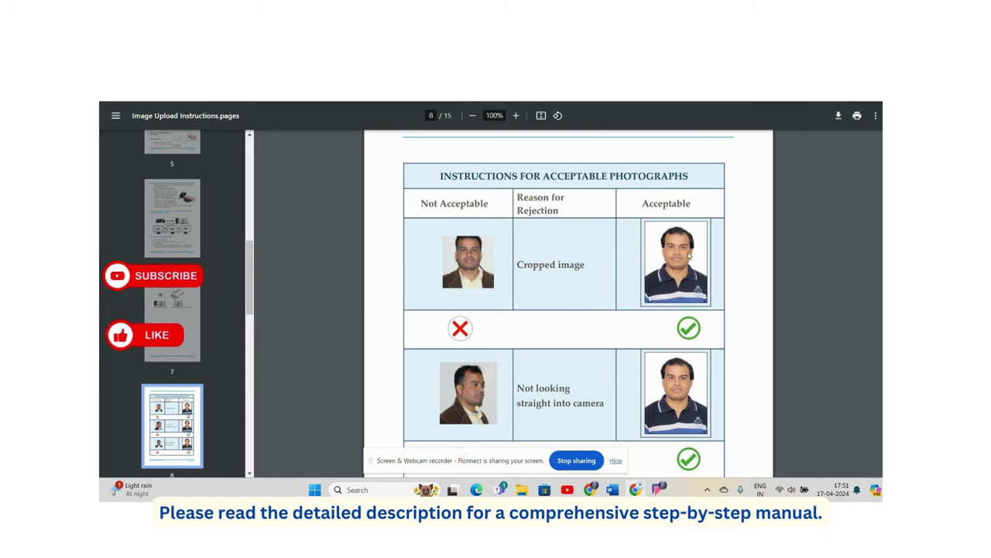
- Scroll through the photo examples on pages 8–9 to page 10's spectacle glare and rim rows
scroll(651, 268, down, 1)
scroll(650, 271, down, 1)
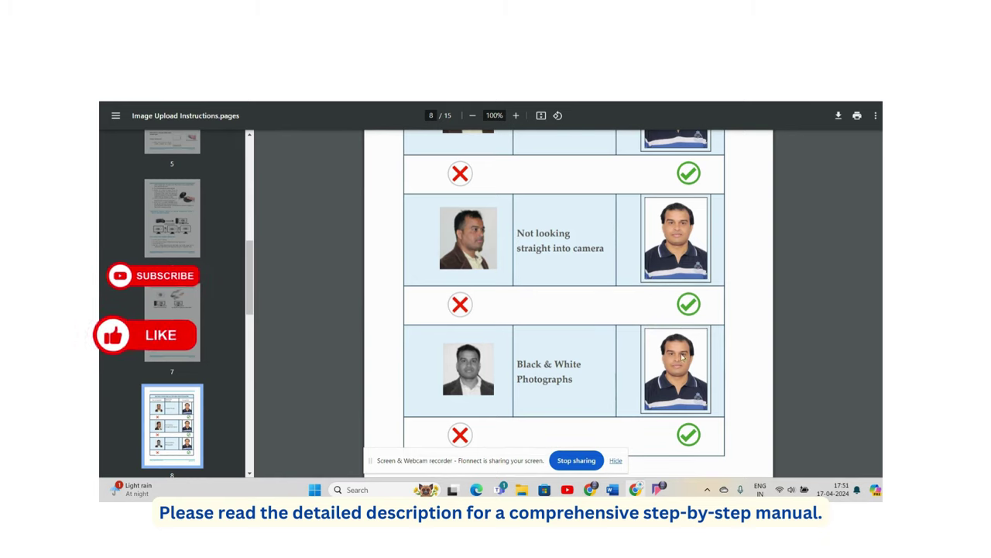
scroll(696, 353, down, 1)
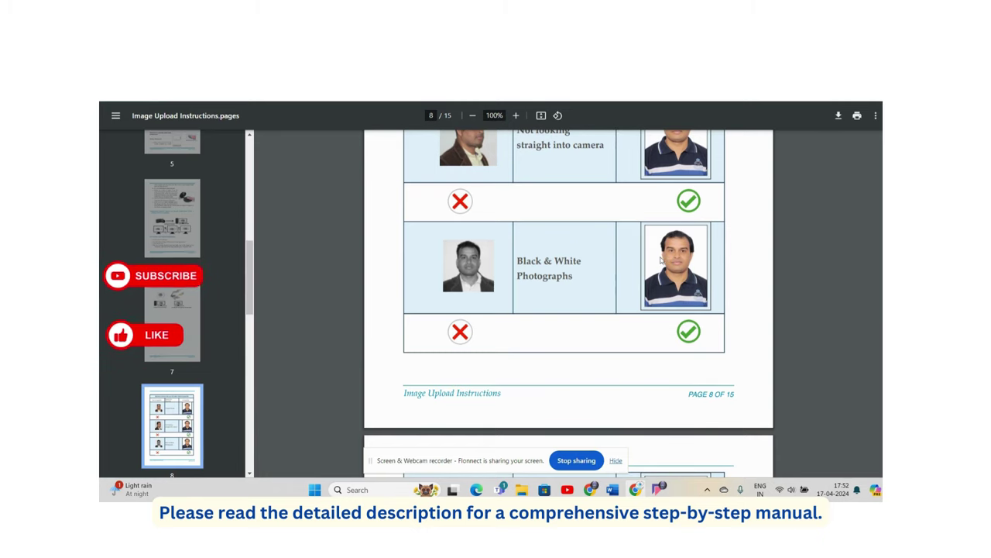
scroll(701, 298, down, 3)
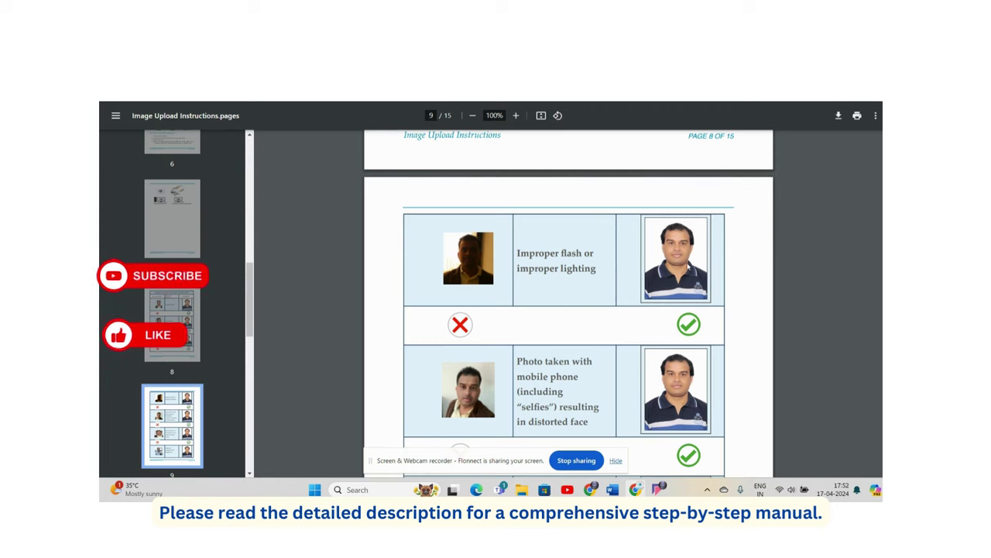
scroll(711, 265, down, 2)
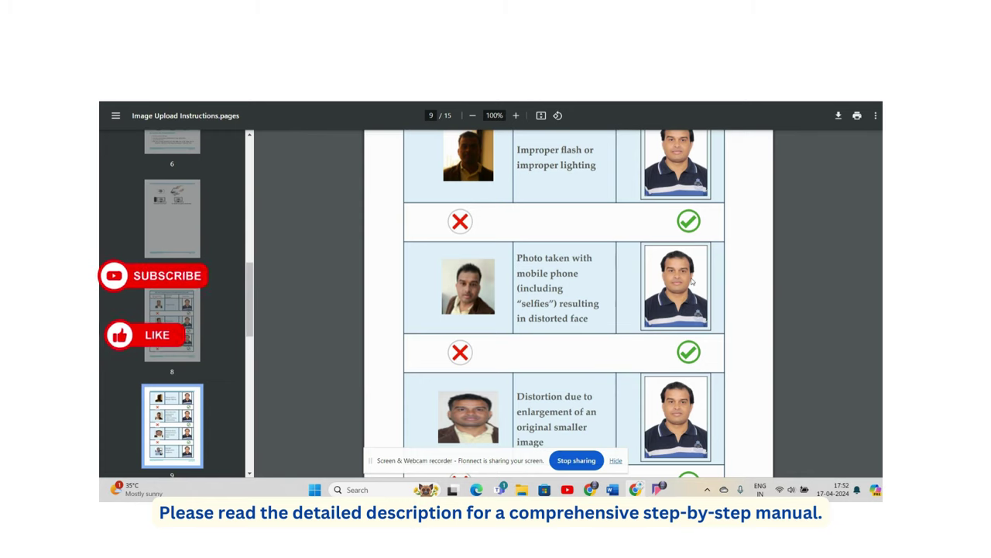
scroll(694, 282, down, 1)
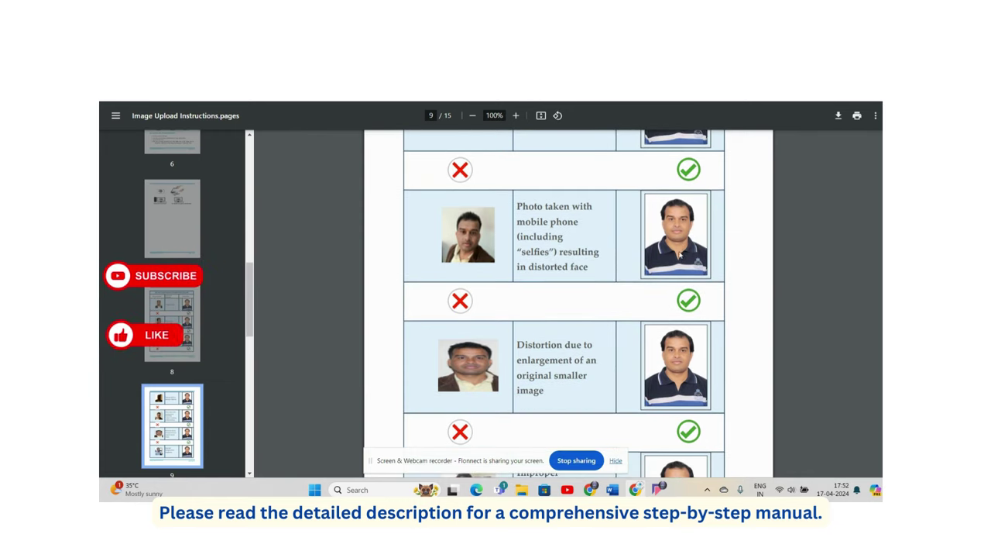
scroll(681, 361, down, 3)
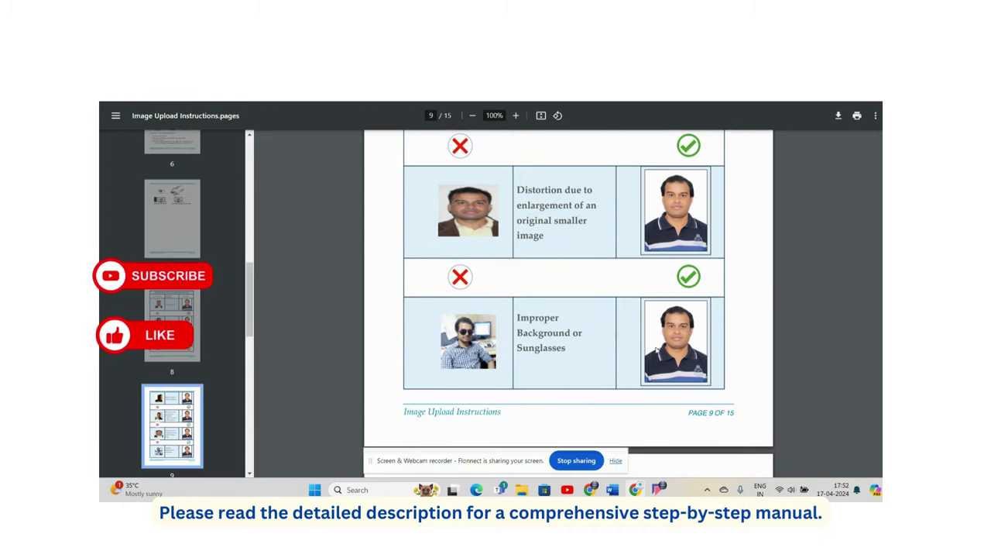
scroll(664, 341, down, 1)
scroll(667, 338, down, 5)
scroll(671, 327, down, 1)
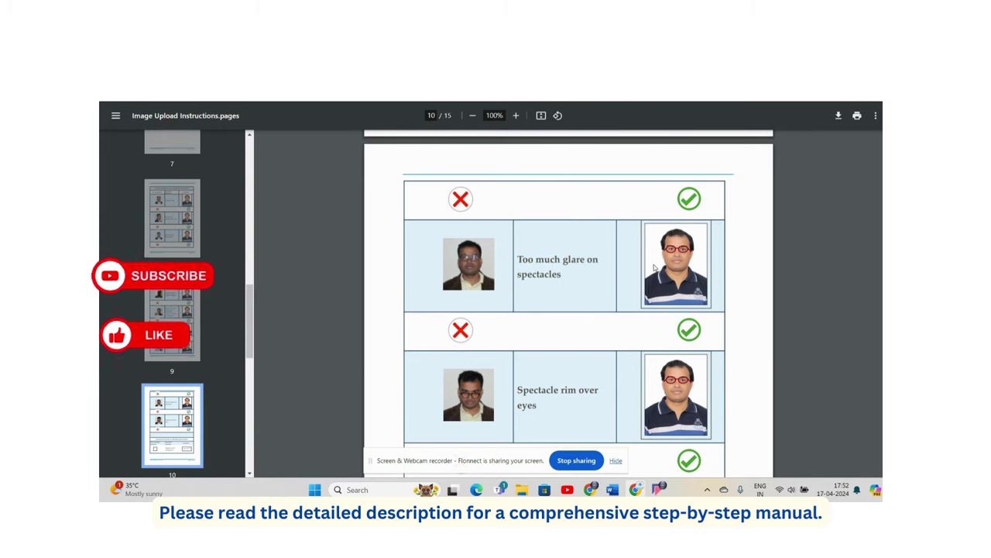
scroll(694, 308, down, 1)
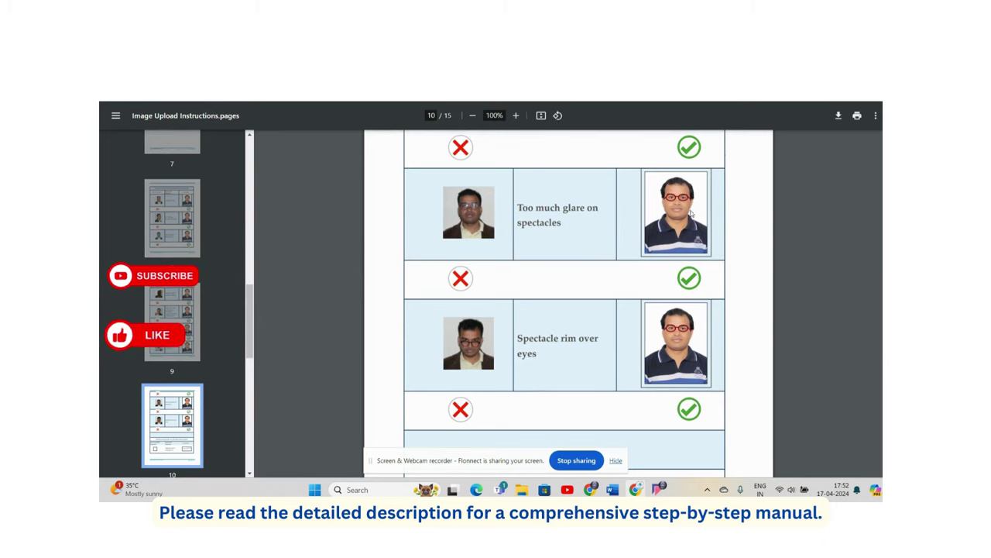
- Scroll past the signature examples on pages 10–12, reaching the user manual's page 5 documents section
scroll(704, 336, down, 2)
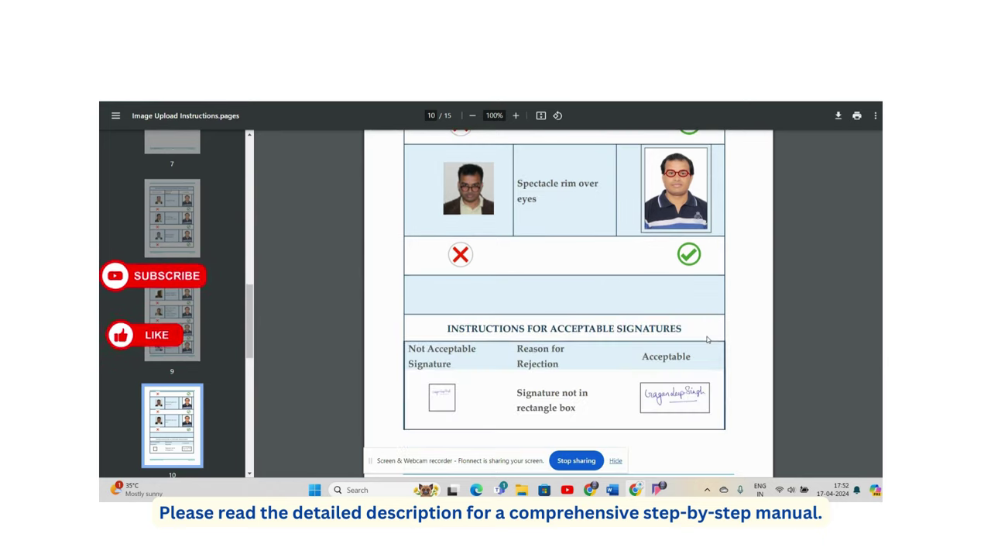
scroll(699, 328, down, 2)
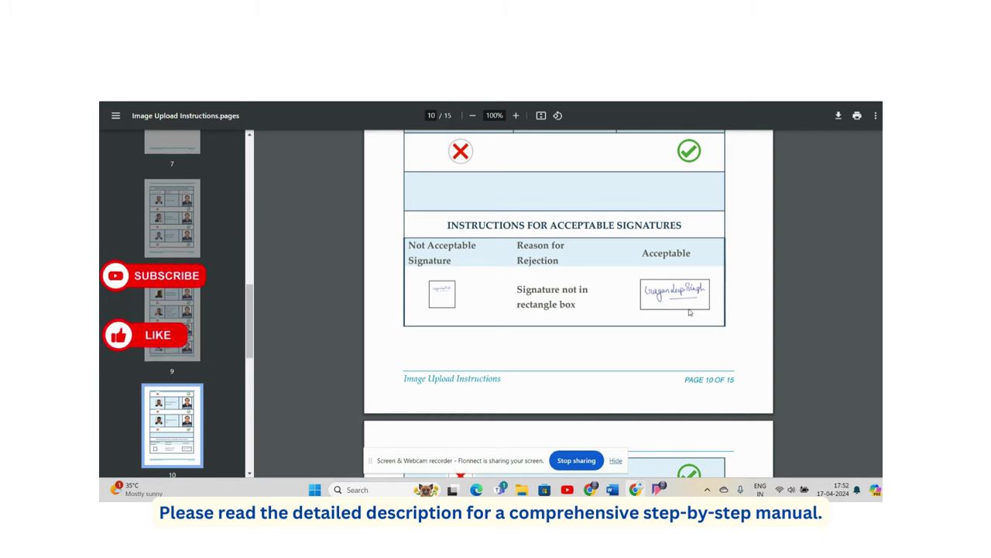
scroll(689, 314, down, 2)
scroll(687, 310, down, 3)
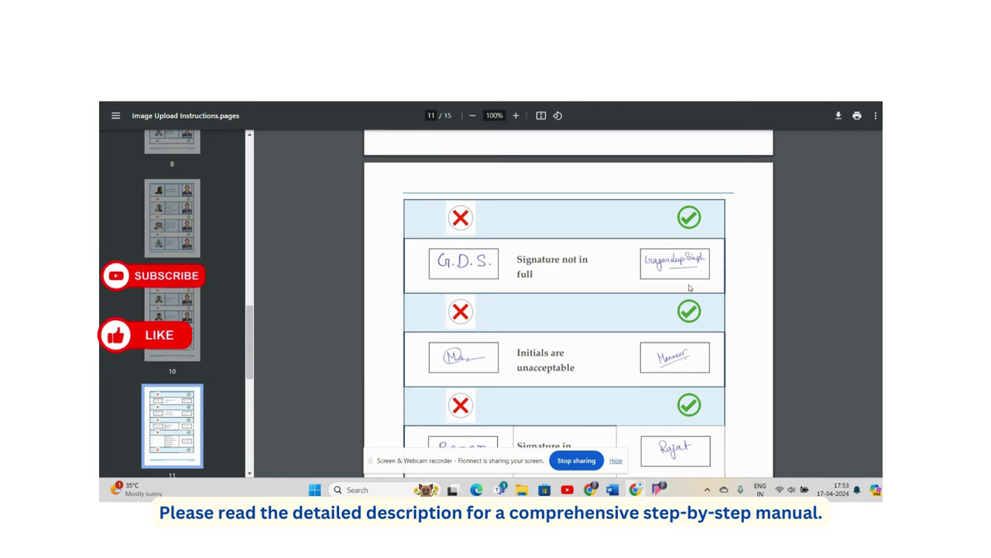
scroll(627, 341, down, 1)
scroll(628, 341, down, 1)
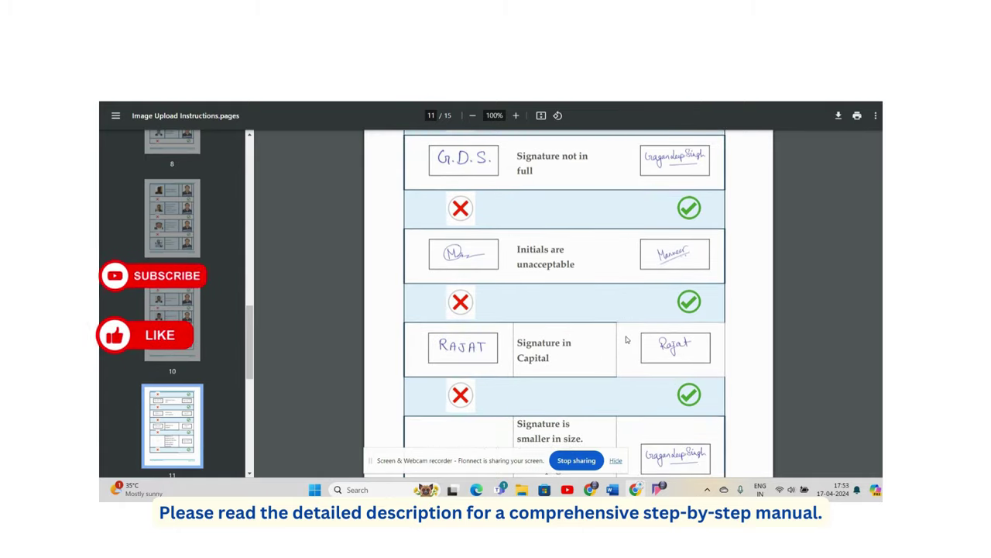
scroll(608, 309, down, 1)
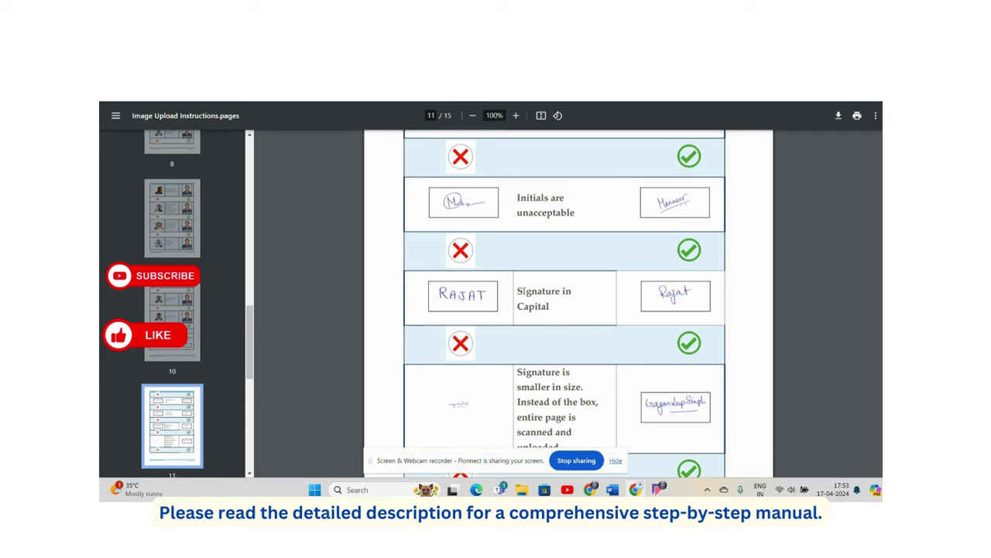
scroll(581, 316, down, 2)
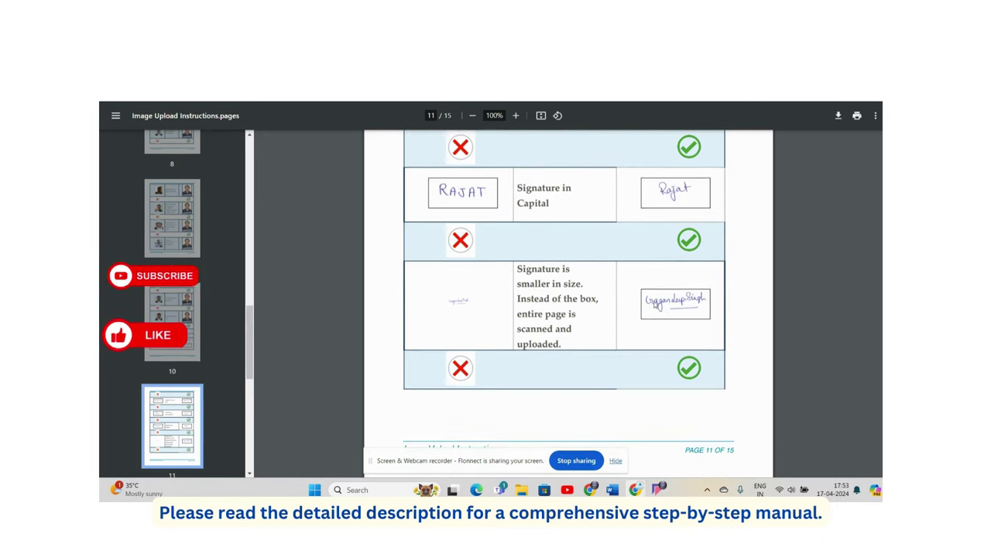
scroll(681, 306, down, 6)
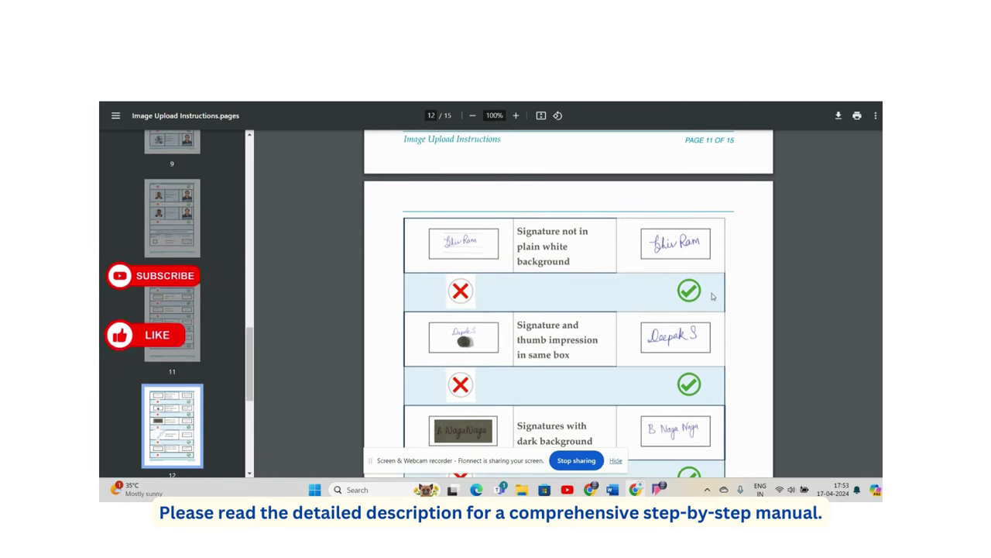
scroll(713, 298, down, 4)
scroll(714, 297, down, 4)
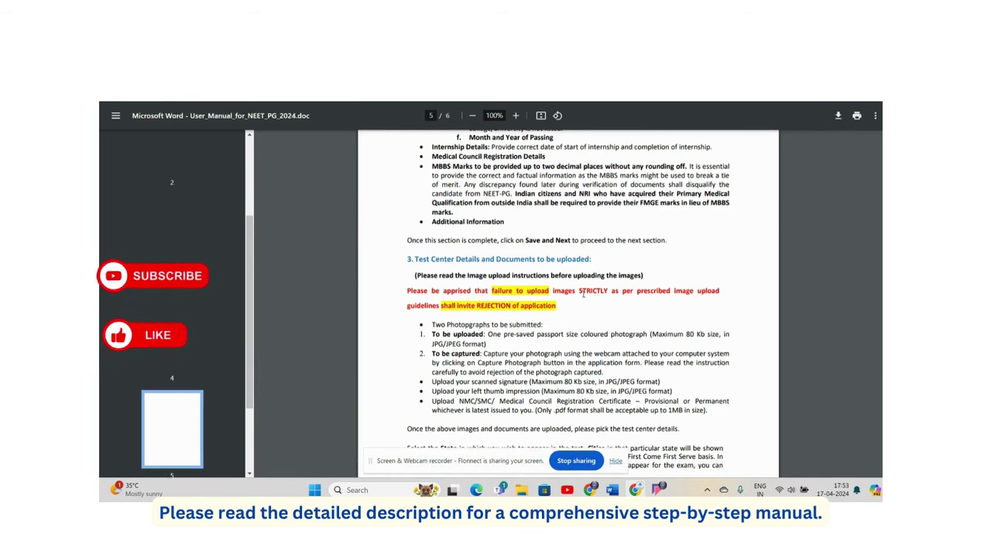
- Scroll the user manual to page 6 of 6, showing the OTHERS test-city rules
scroll(585, 298, down, 3)
scroll(585, 297, up, 3)
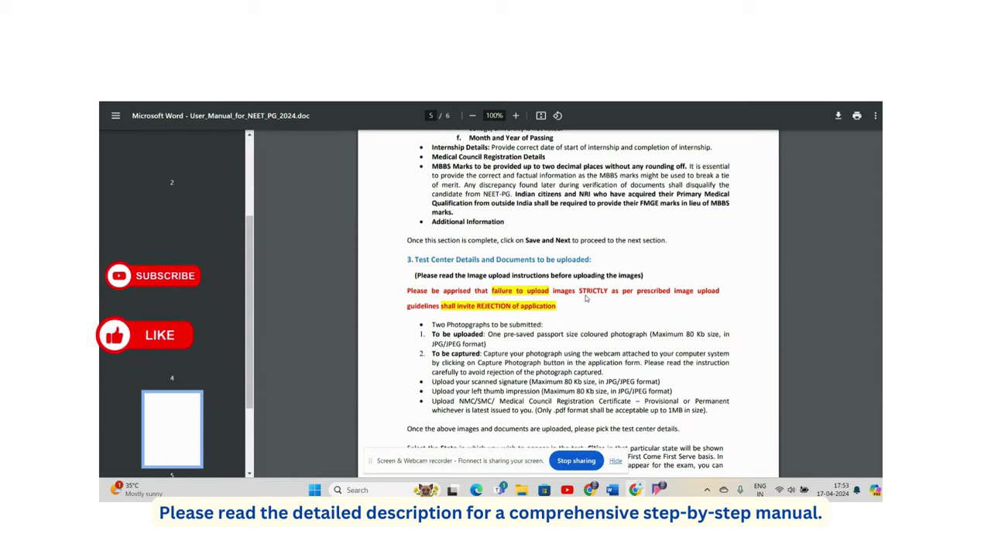
scroll(597, 302, down, 3)
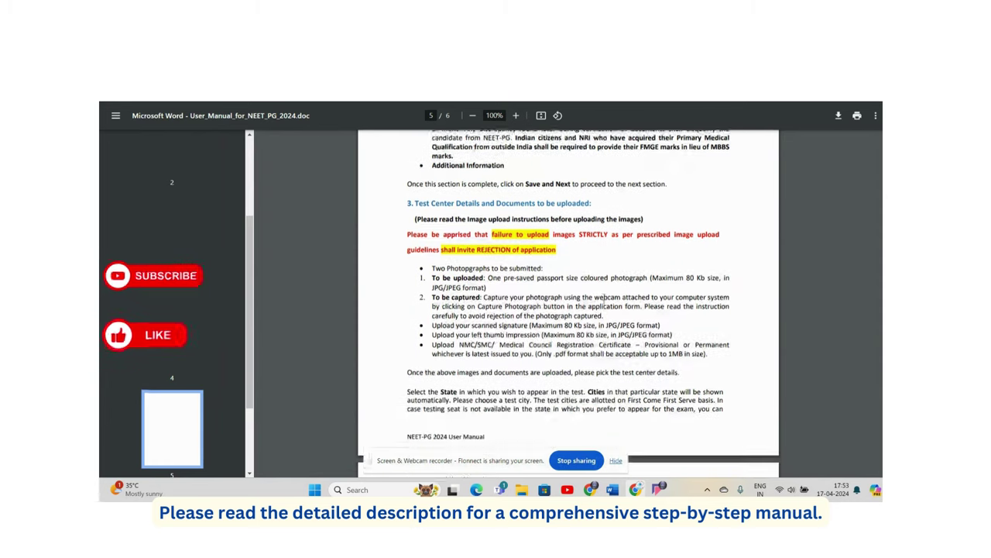
scroll(608, 309, down, 2)
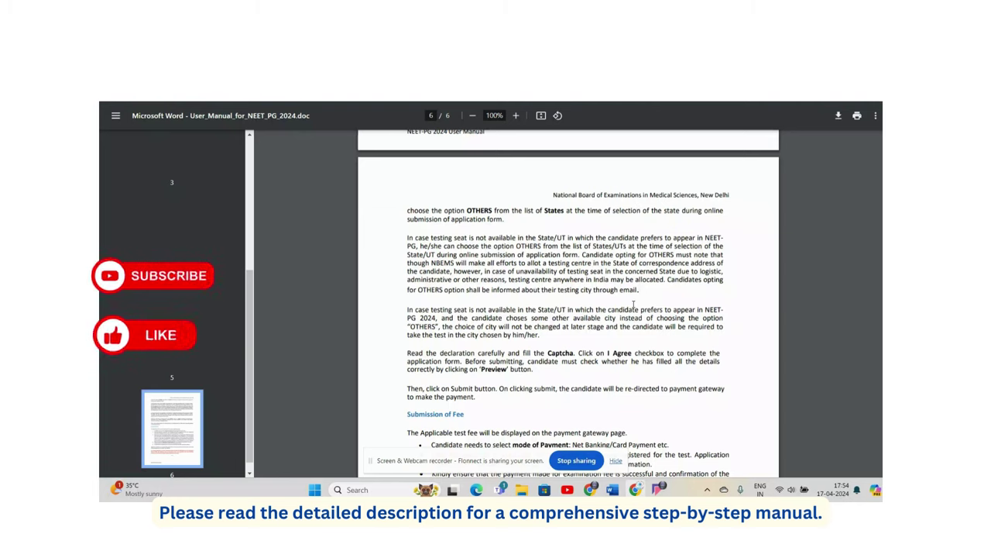
- Scroll to the bottom of page 6 to read the Submission of Fee rules and closing advisory
scroll(633, 305, down, 3)
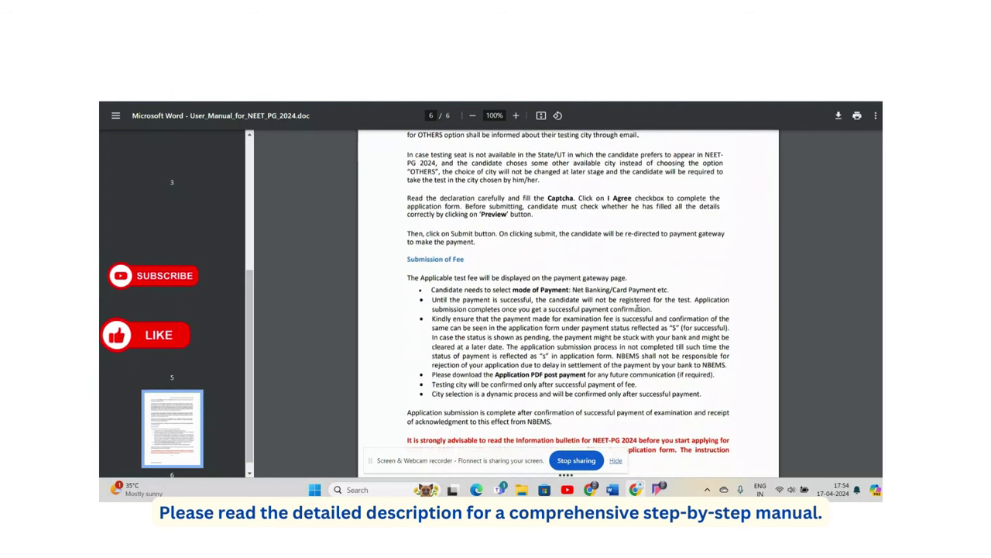
scroll(637, 308, down, 1)
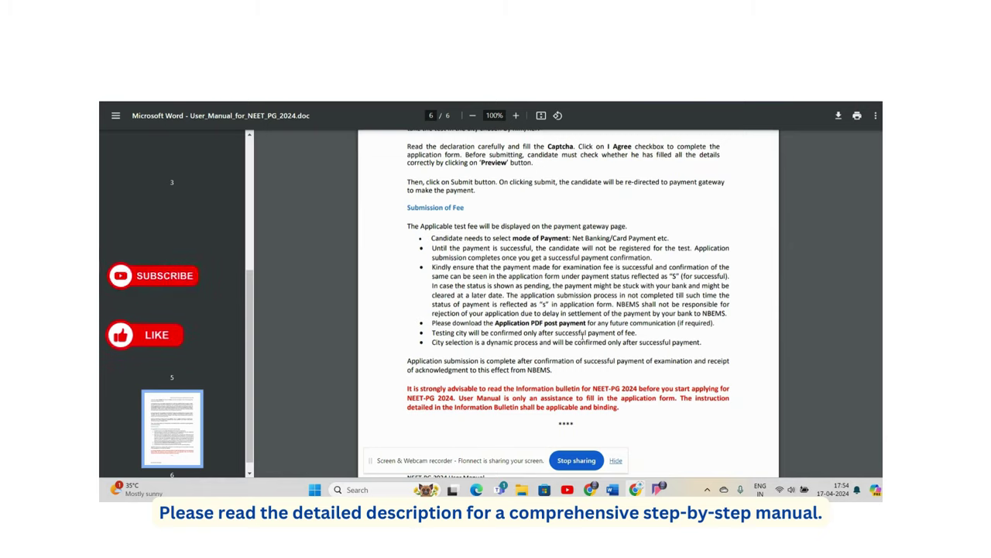
scroll(646, 339, down, 1)
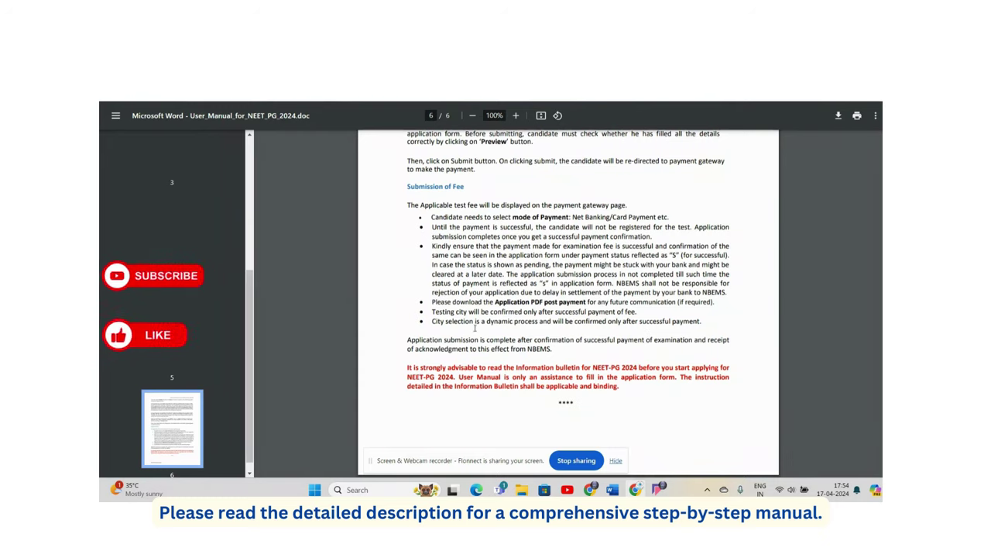